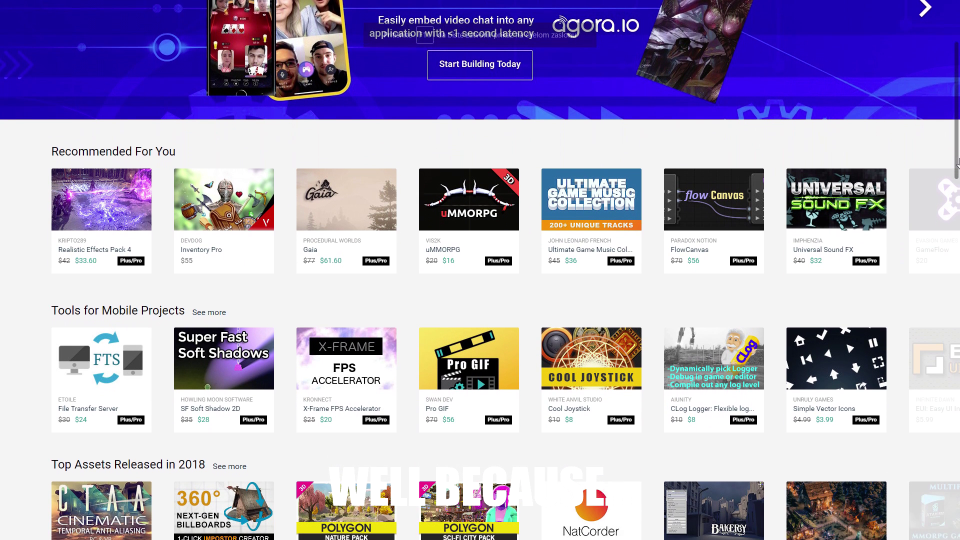
pyautogui.moveTo(957, 163); pyautogui.dragTo(957, 229)
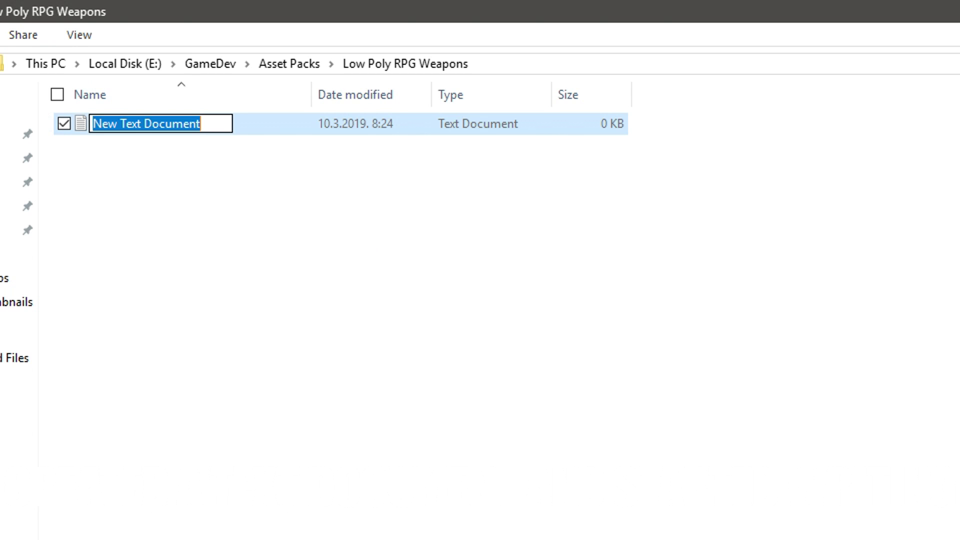
# Name the new text document in the Low Poly RPG Weapons folder 101 Models
pyautogui.write('101 Mod')
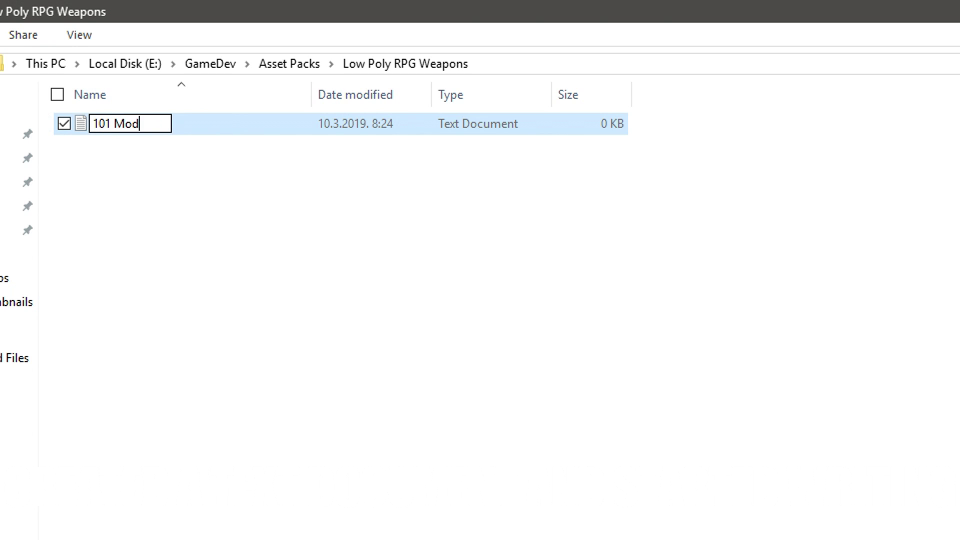
pyautogui.write('els')
pyautogui.press('Return')
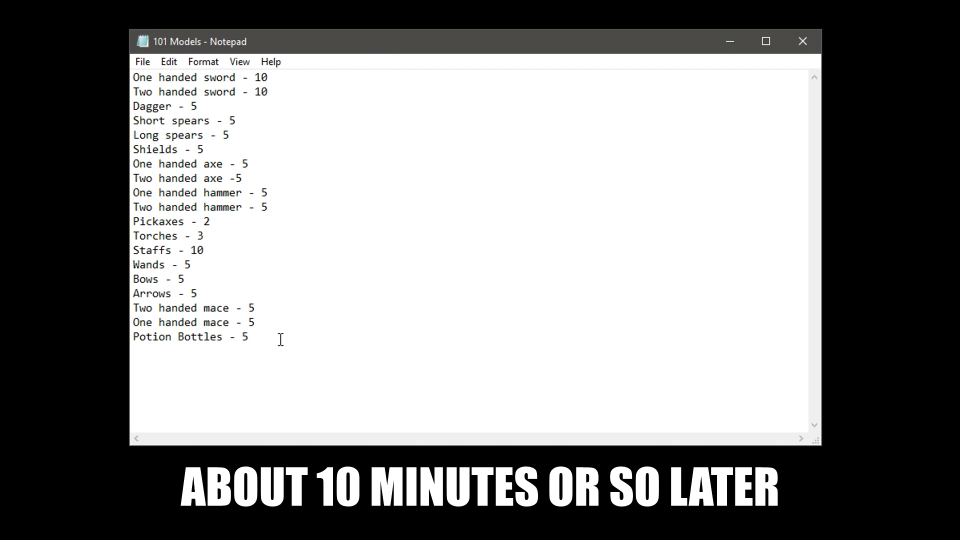
pyautogui.moveTo(279, 338); pyautogui.dragTo(332, 339)
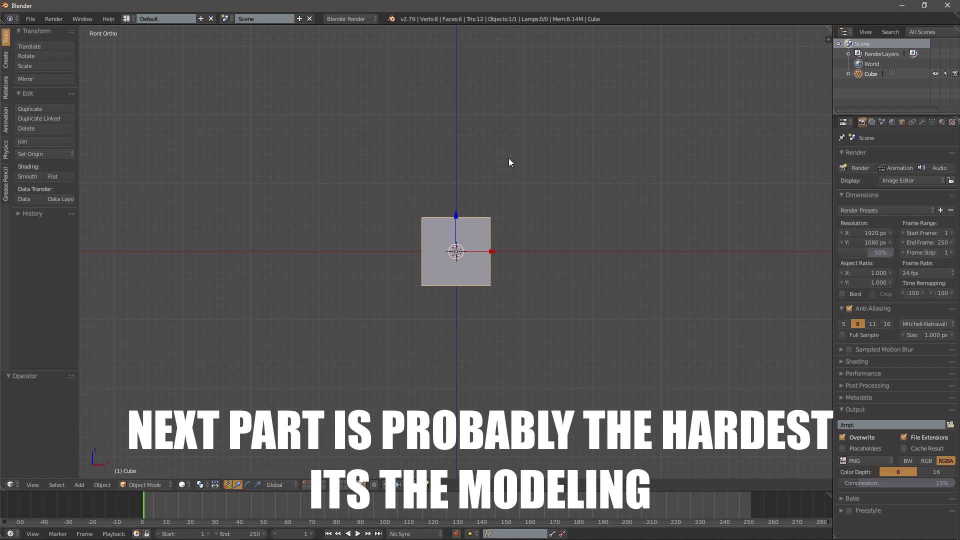
# Delete the existing object and add a new mesh cube to the scene
pyautogui.press('x')
pyautogui.click(506, 171)
pyautogui.hotkey('shift', 'a')
pyautogui.moveTo(505, 170)
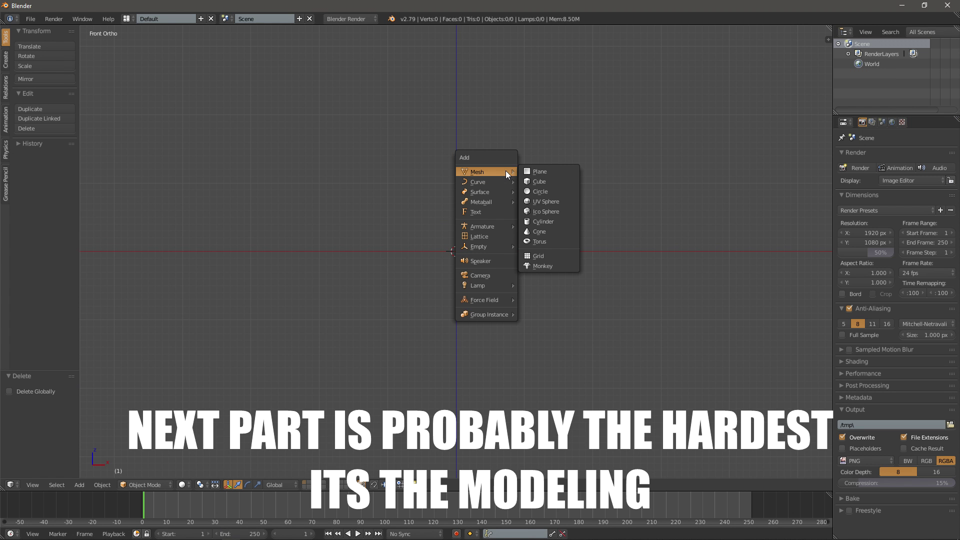
pyautogui.click(542, 177)
# Shrink the new cube's mesh in edit mode and try scaling it along Z
pyautogui.press('Tab')
pyautogui.press('s')
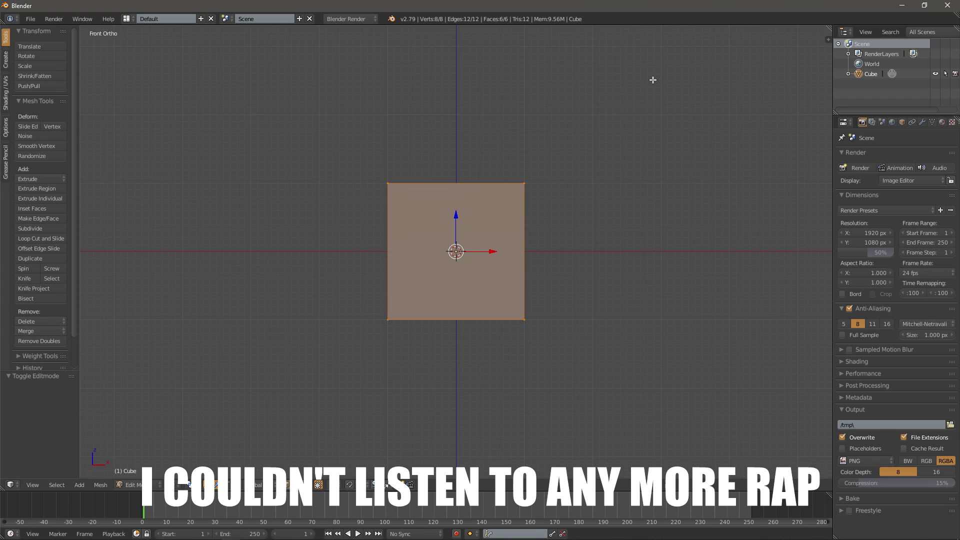
pyautogui.press('z')
pyautogui.press('Escape')
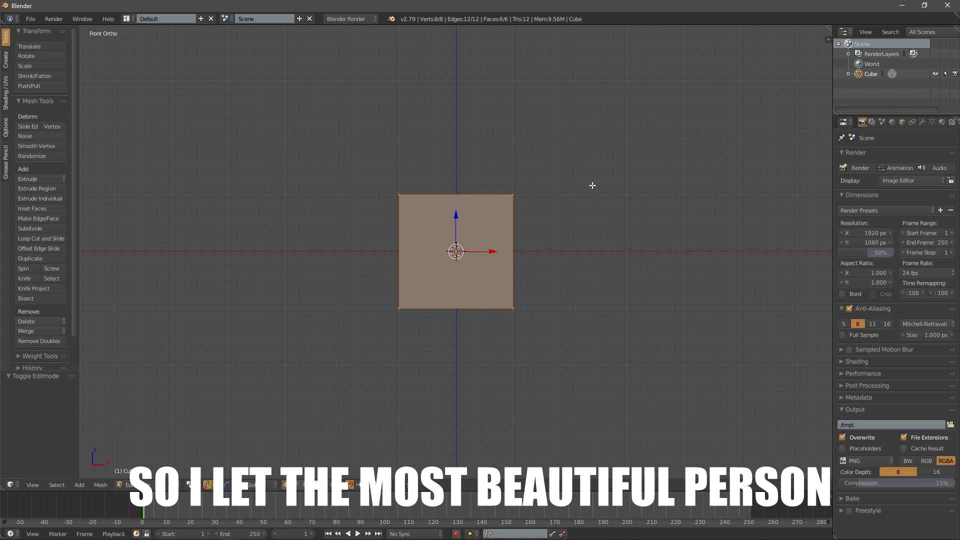
pyautogui.press('s')
pyautogui.press('z')
pyautogui.press('Escape')
pyautogui.press('g')
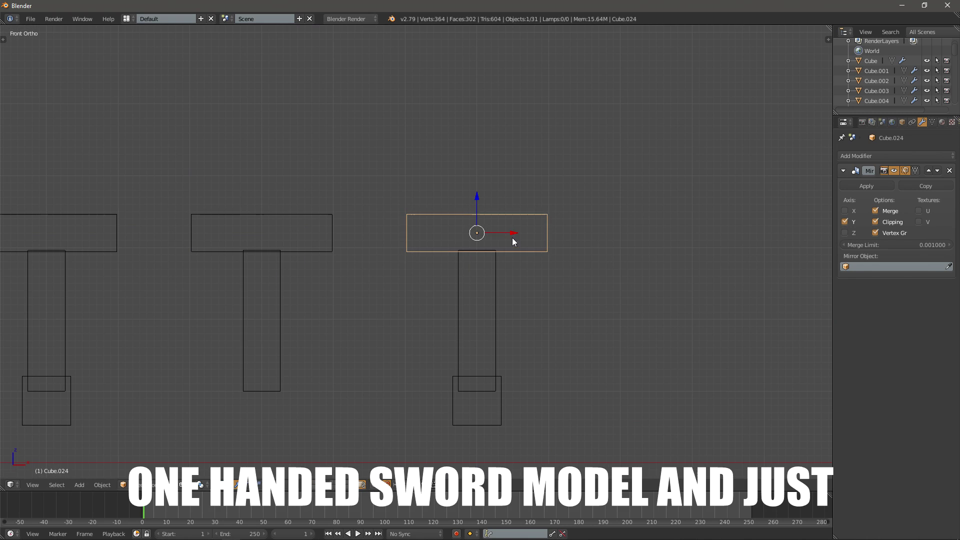
# Add two loop cuts across the last sword's guard and spread them along X toward its ends
pyautogui.hotkey('ctrl', 'r')
pyautogui.scroll(1, 424, 219)
pyautogui.click(424, 219)
pyautogui.rightClick(423, 219)
pyautogui.press('s')
pyautogui.press('x')
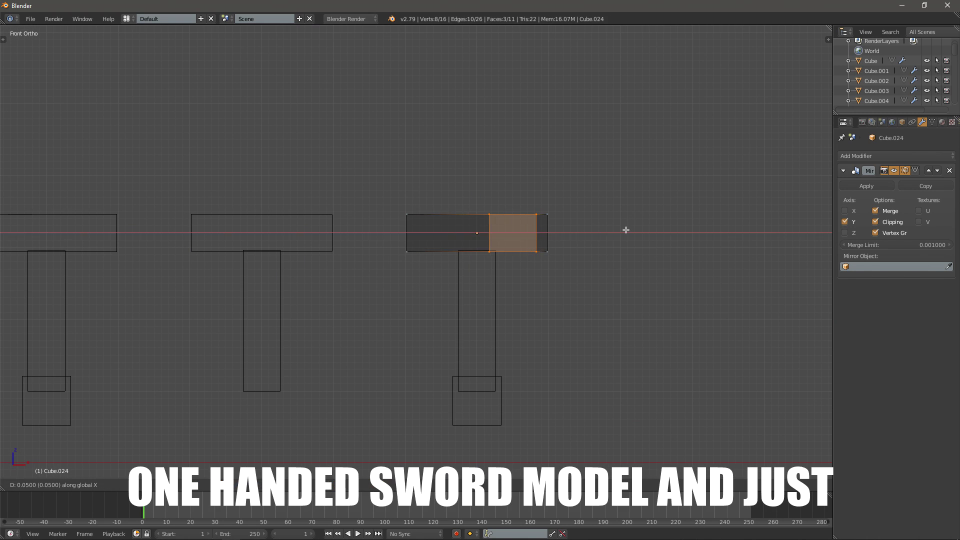
pyautogui.click(627, 229)
# Select the end vertices of the sword guard and taper both ends into chamfered corners
pyautogui.press('a')
pyautogui.press('c')
pyautogui.moveTo(549, 212); pyautogui.dragTo(550, 250)
pyautogui.moveTo(401, 206); pyautogui.dragTo(405, 249)
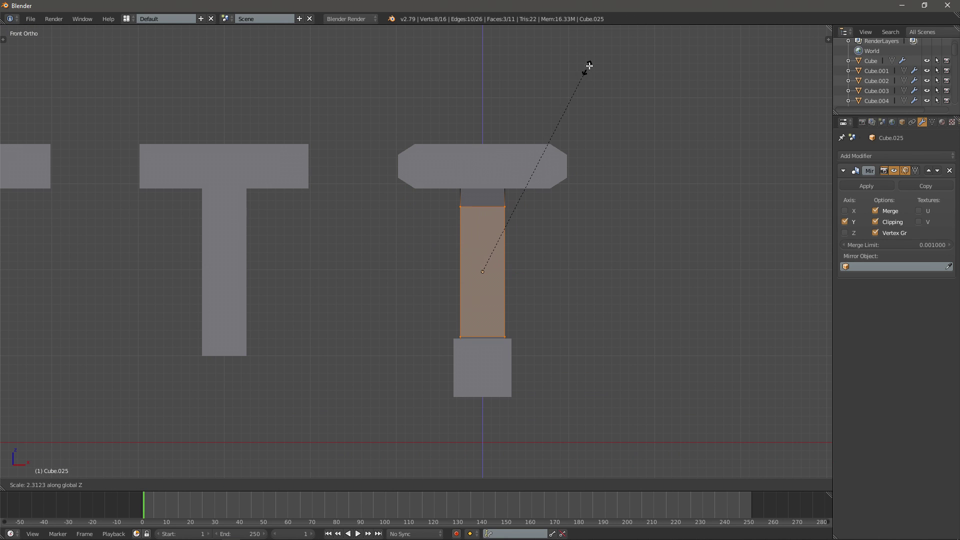
# Spread the grip's two edge loops along Z and narrow the middle section between them
pyautogui.press('s')
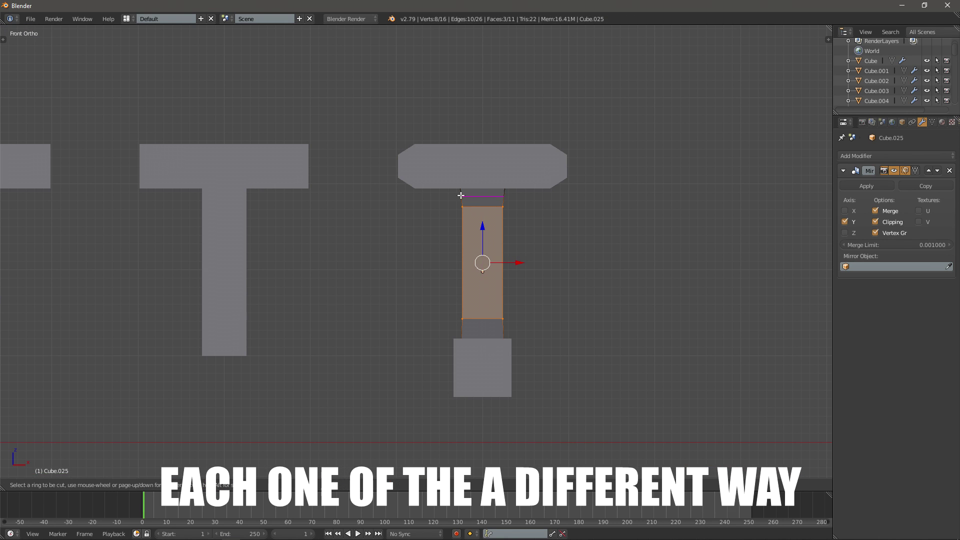
pyautogui.press('s')
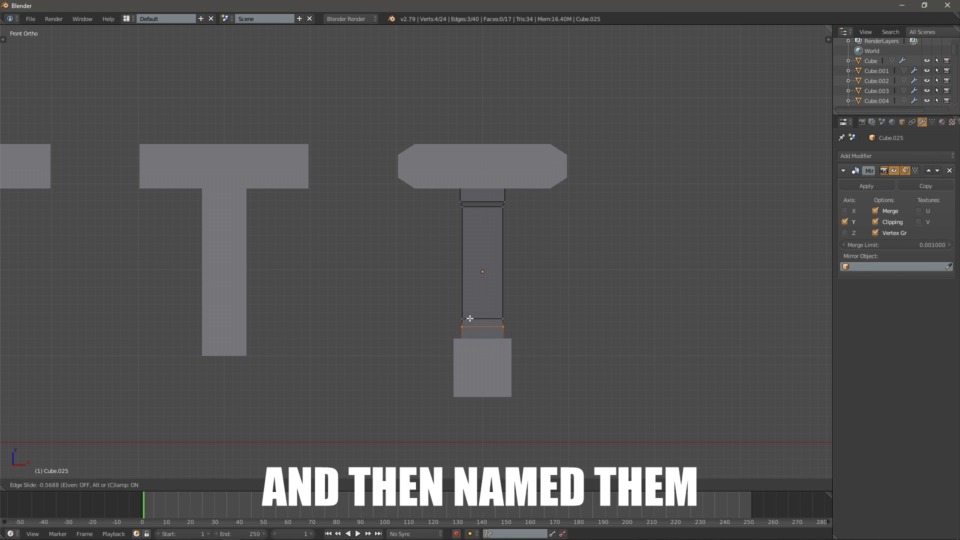
# Spread the pommel's two edge loops along Z and taper its upper and lower ends
pyautogui.press('s')
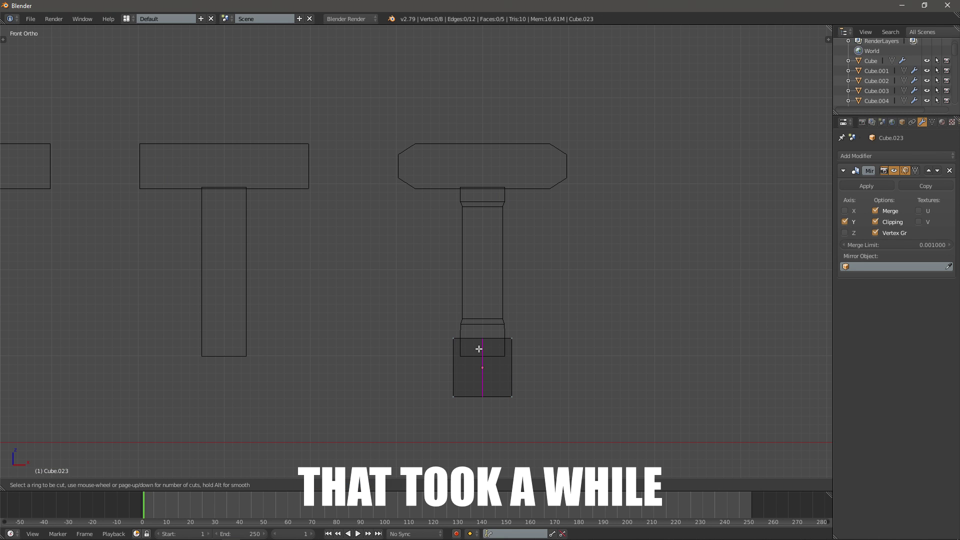
pyautogui.press('s')
pyautogui.press('z')
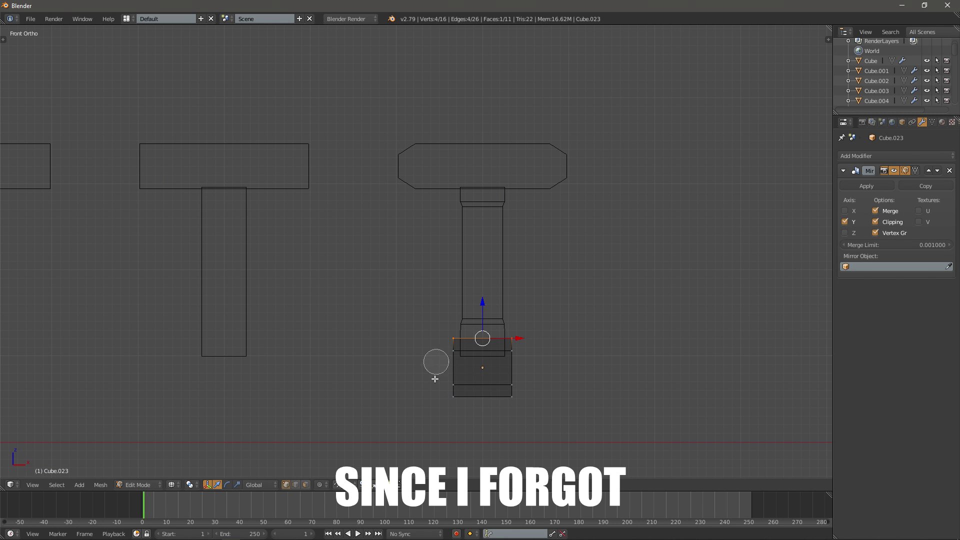
pyautogui.press('s')
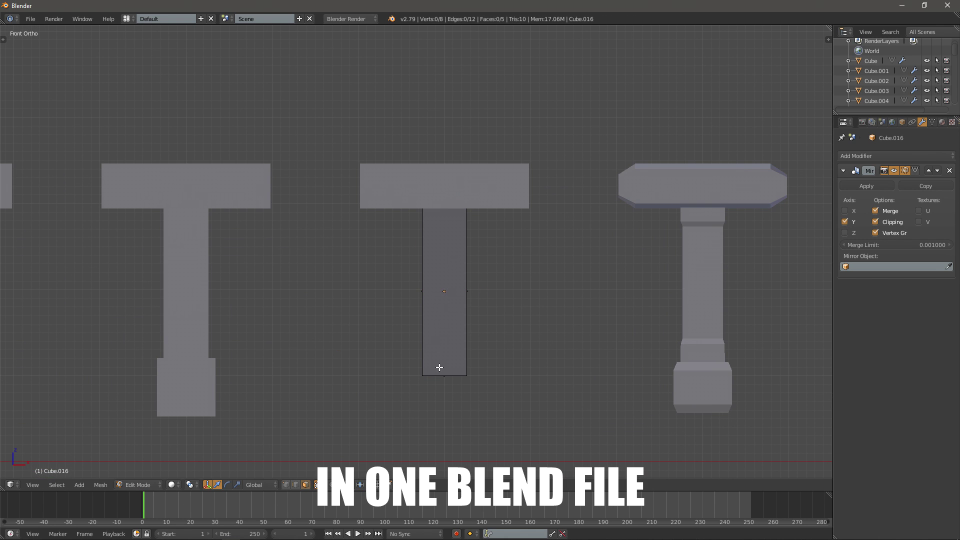
# Add a horizontal loop cut low on the neighbouring sword's plain grip
pyautogui.hotkey('ctrl', 'r')
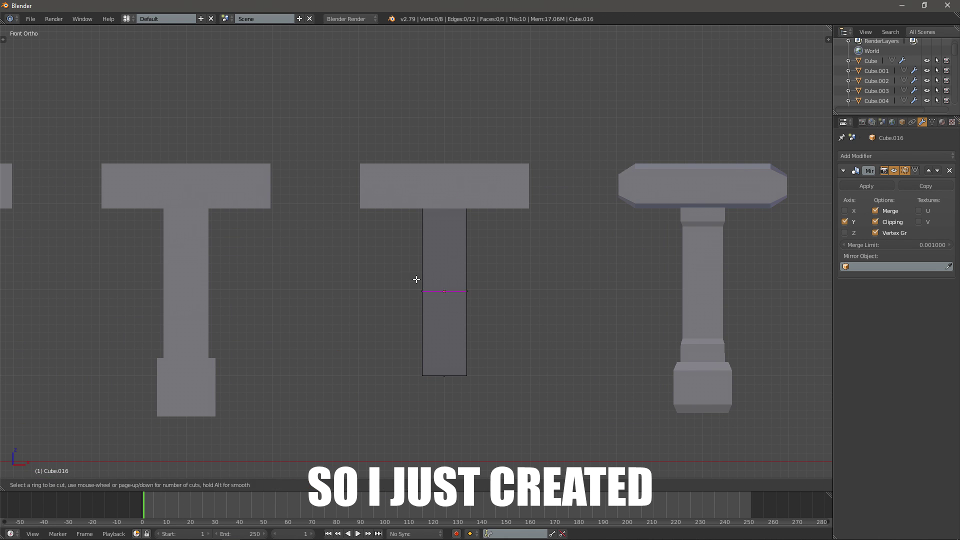
pyautogui.click(415, 279)
pyautogui.click(421, 344)
# Extrude the bottom of the same grip about 0.04 downward and taper its end
pyautogui.rightClick(445, 386)
pyautogui.press('z')
pyautogui.press('e')
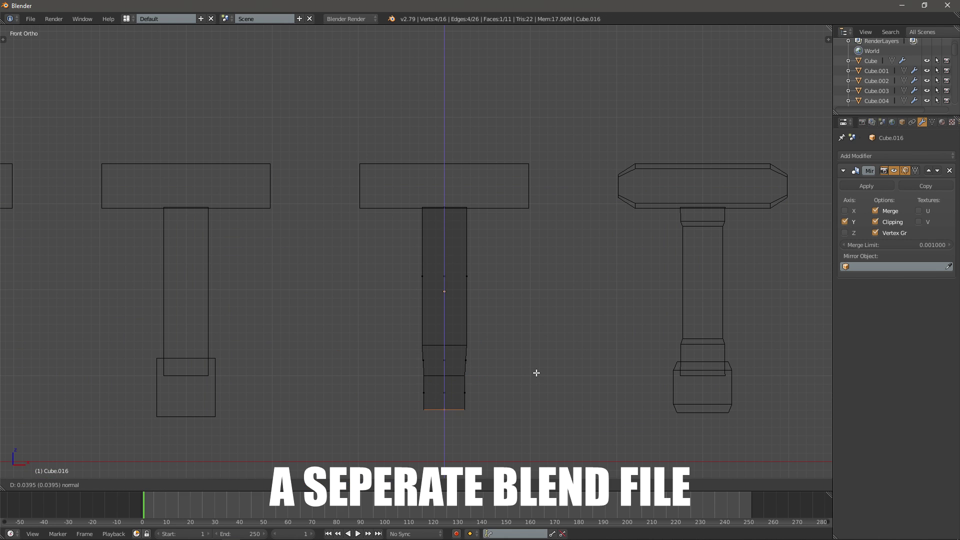
pyautogui.click(535, 373)
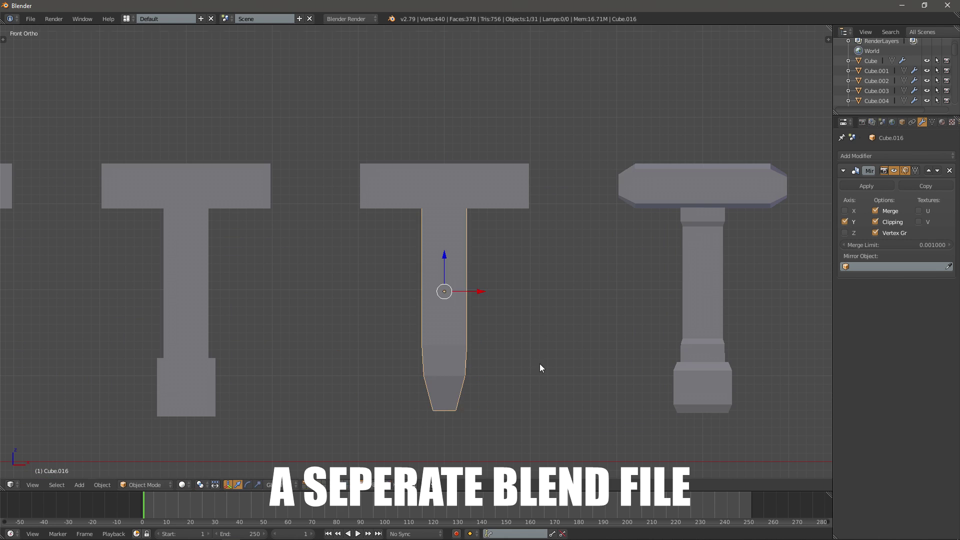
pyautogui.moveTo(539, 363); pyautogui.dragTo(511, 358, button='middle')
pyautogui.press('KP_1')
pyautogui.press('Tab')
pyautogui.press('z')
# Add another loop cut near the upper end of the grip, just below the guard
pyautogui.hotkey('ctrl', 'r')
pyautogui.click(446, 228)
pyautogui.click(443, 177)
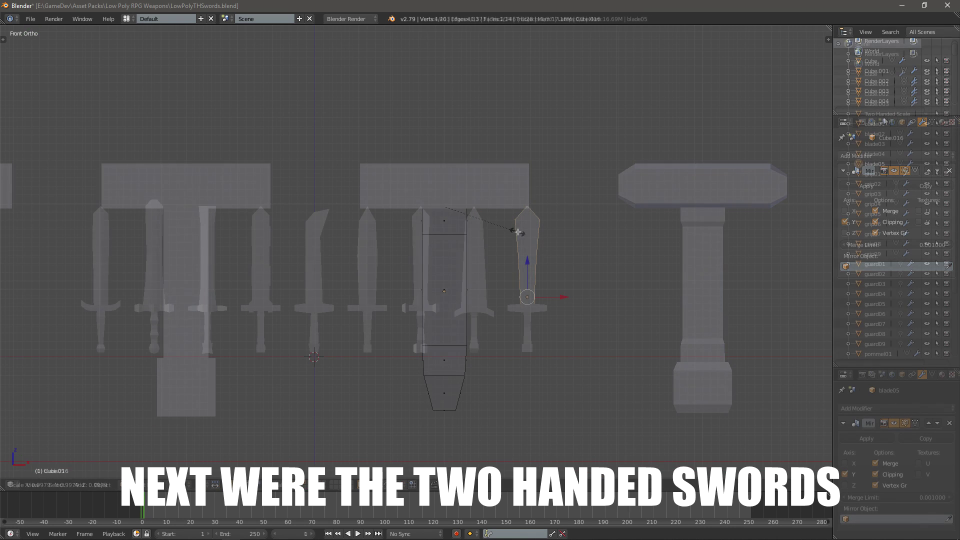
# Rename the eighth two-handed sword's blade object blade06 and Cube.002 blade07
pyautogui.click(881, 104)
pyautogui.write('blade')
pyautogui.write('06')
pyautogui.press('Return')
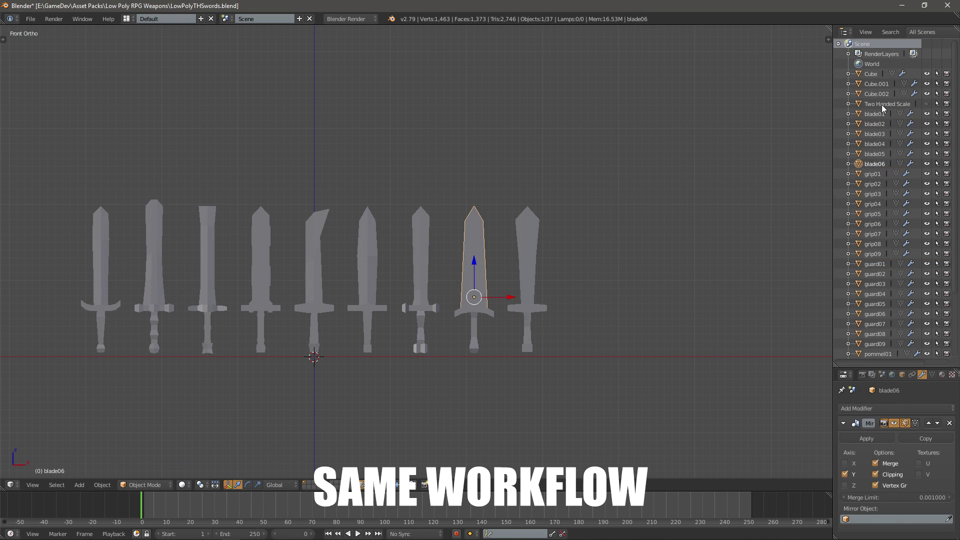
pyautogui.doubleClick(883, 93)
pyautogui.write('blade07')
pyautogui.press('Return')
pyautogui.click(883, 87)
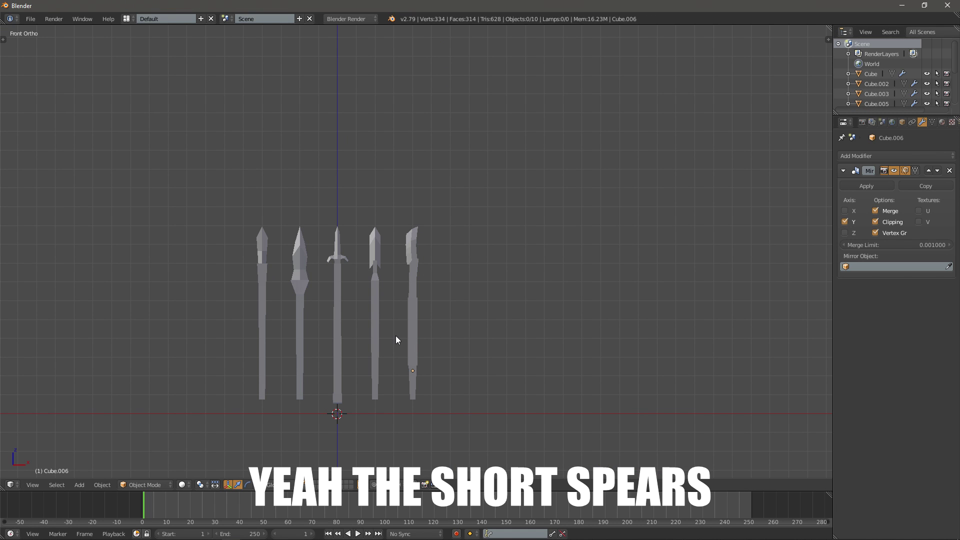
# Inspect the five short spears up close and from an angle
pyautogui.rightClick(412, 331)
pyautogui.scroll(3, 421, 329)
pyautogui.scroll(-2, 460, 332)
pyautogui.press('a')
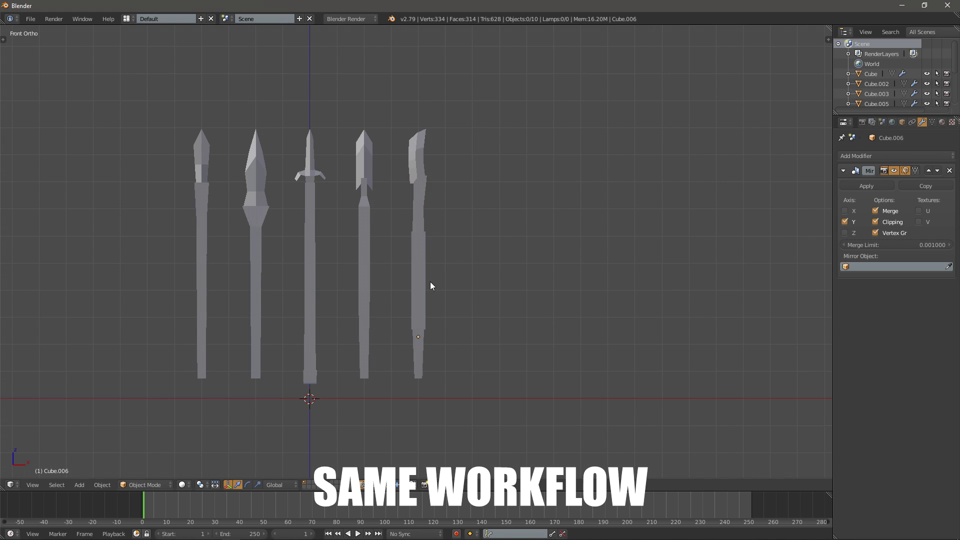
pyautogui.moveTo(431, 283); pyautogui.dragTo(572, 297, button='middle')
pyautogui.press('KP_1')
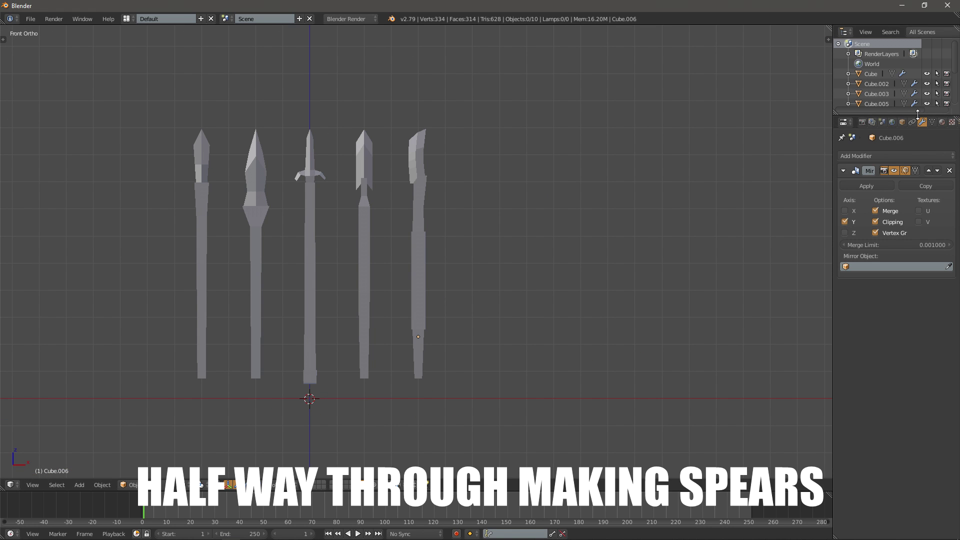
# Enlarge the outliner to list all spear parts and select the first spearhead, Cube.014
pyautogui.moveTo(918, 115); pyautogui.dragTo(905, 298)
pyautogui.click(876, 163)
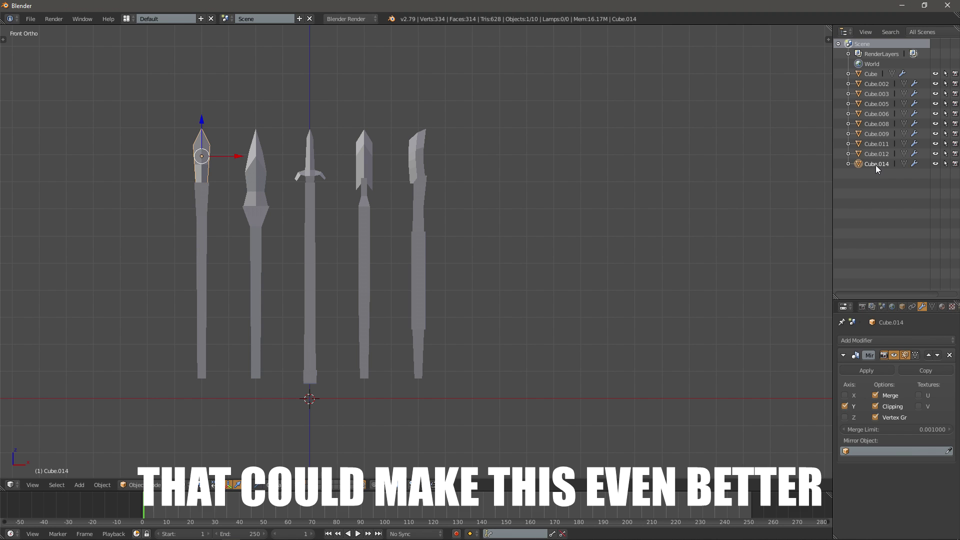
pyautogui.keyDown('shift'); pyautogui.moveTo(304, 267); pyautogui.dragTo(416, 281, button='middle'); pyautogui.keyUp('shift')
pyautogui.scroll(1, 416, 281)
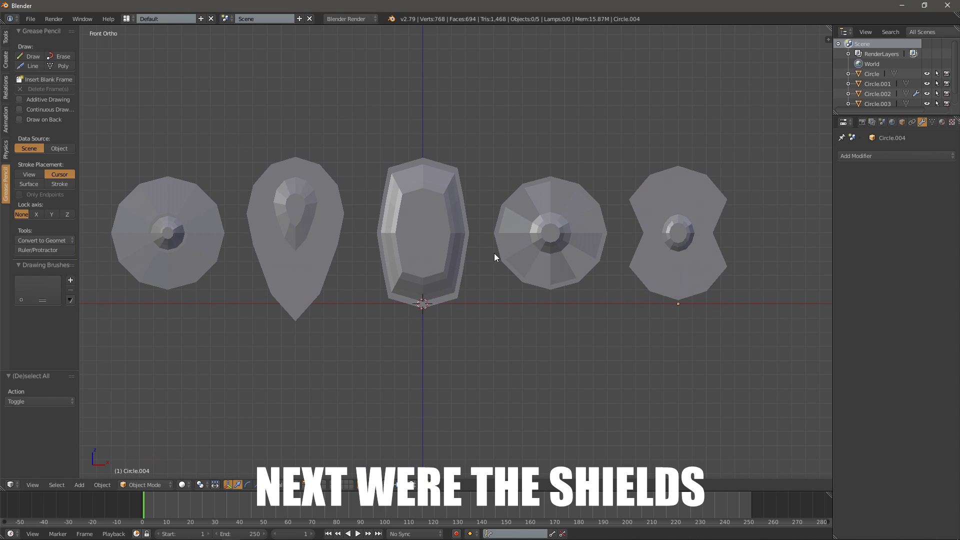
# Enlarge the outliner in the shields scene and select Circle.004
pyautogui.moveTo(902, 116); pyautogui.dragTo(903, 201)
pyautogui.click(877, 114)
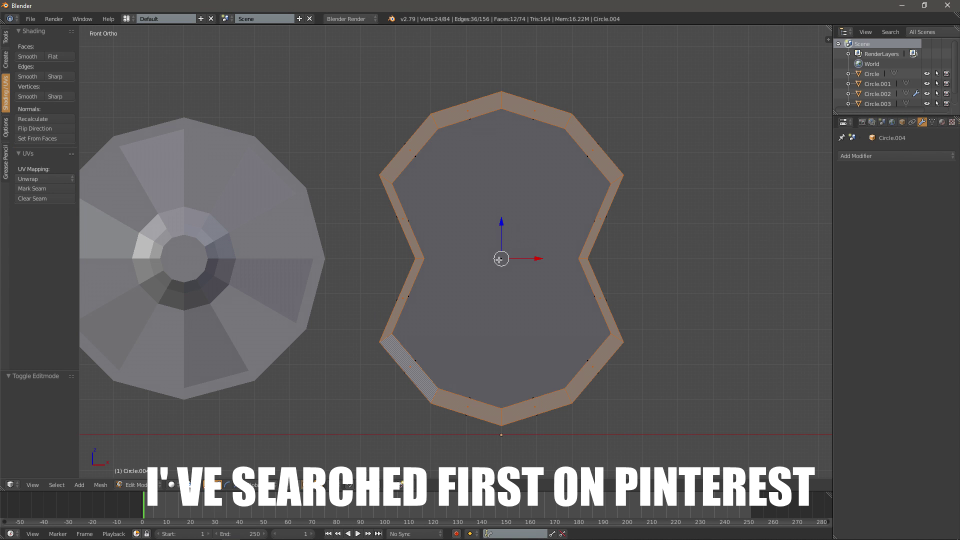
# Inset the front face of the hourglass-shaped shield and scale the inner face down
pyautogui.press('Tab')
pyautogui.press('i')
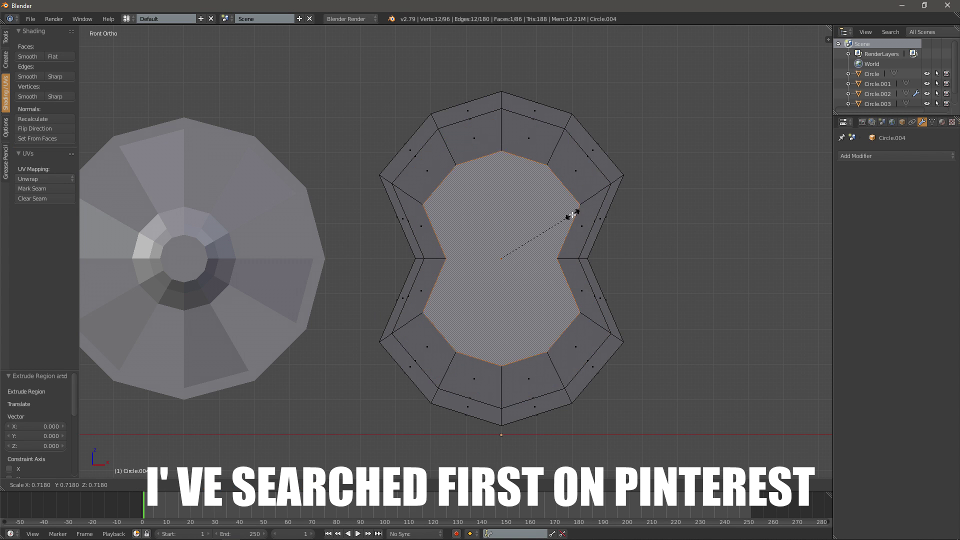
pyautogui.click(533, 234)
# Select the two waist vertices of the shield's inner outline and spread them apart along X
pyautogui.press('1')
pyautogui.press('a')
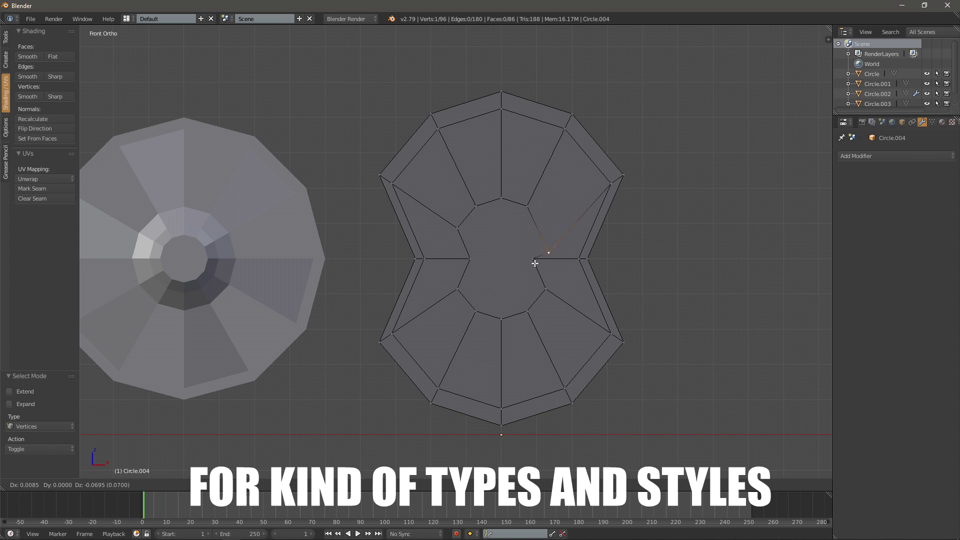
pyautogui.press('z')
pyautogui.click(470, 258)
pyautogui.keyDown('shift'); pyautogui.click(534, 256); pyautogui.keyUp('shift')
pyautogui.press('s')
pyautogui.press('x')
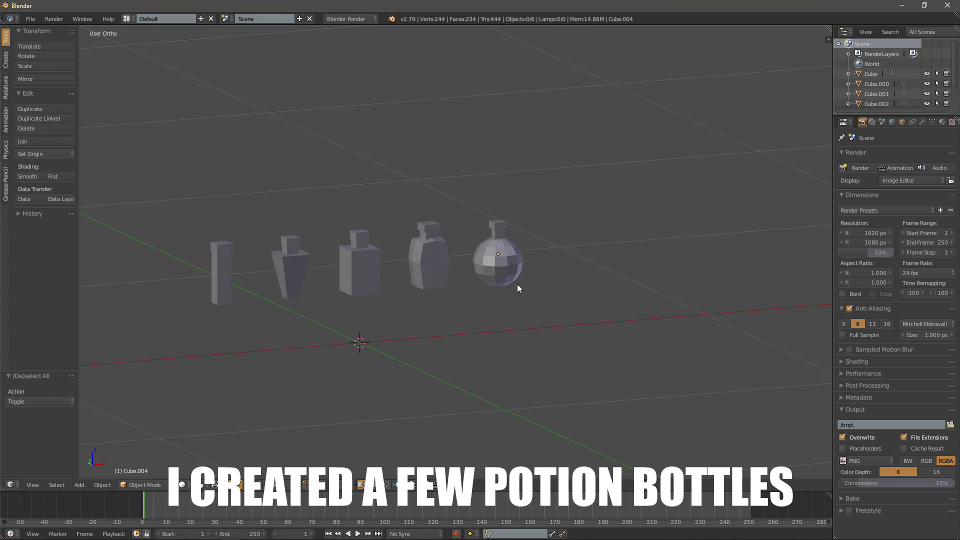
pyautogui.press('KP_1')
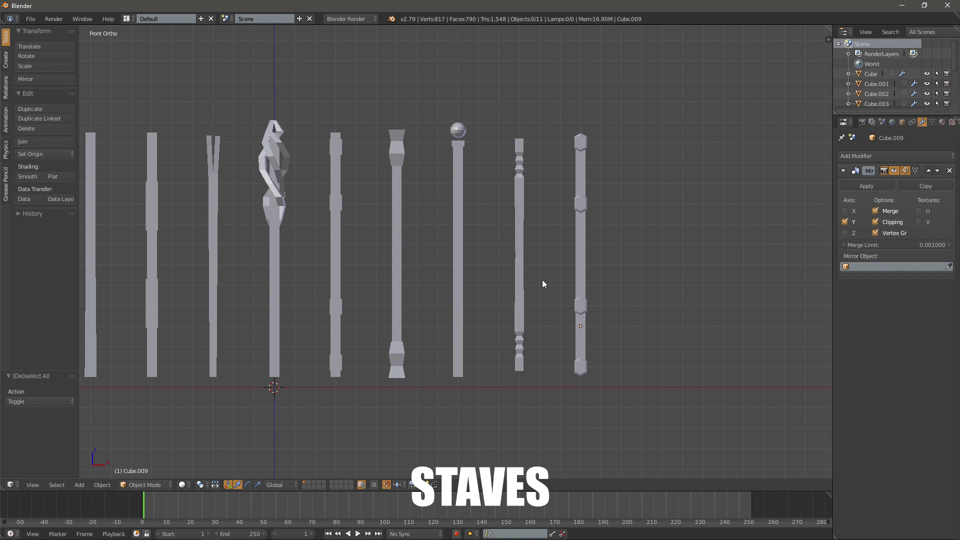
pyautogui.moveTo(542, 283); pyautogui.dragTo(566, 280, button='middle')
pyautogui.press('KP_1')
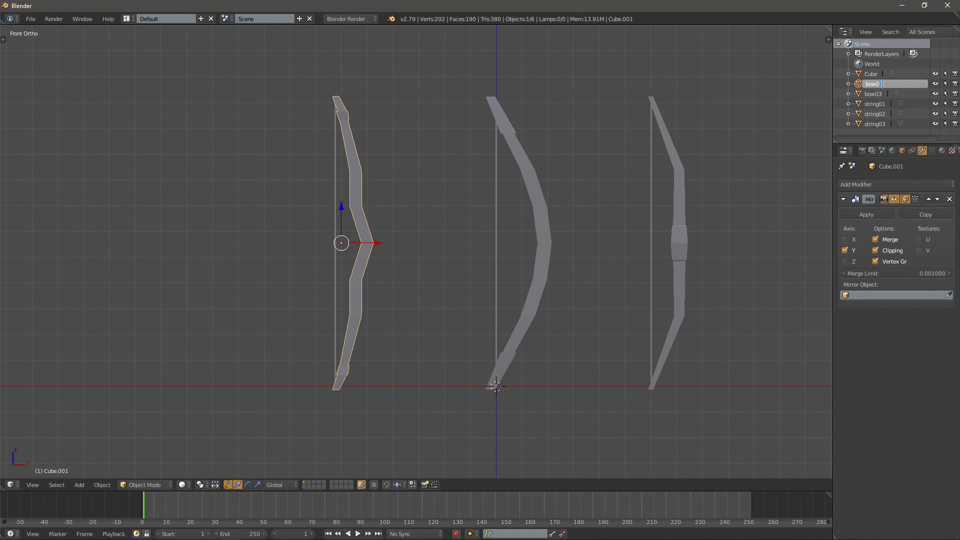
# Rename the first bow's object bow01 and rename the middle bow's object in the same naming series
pyautogui.press('Return')
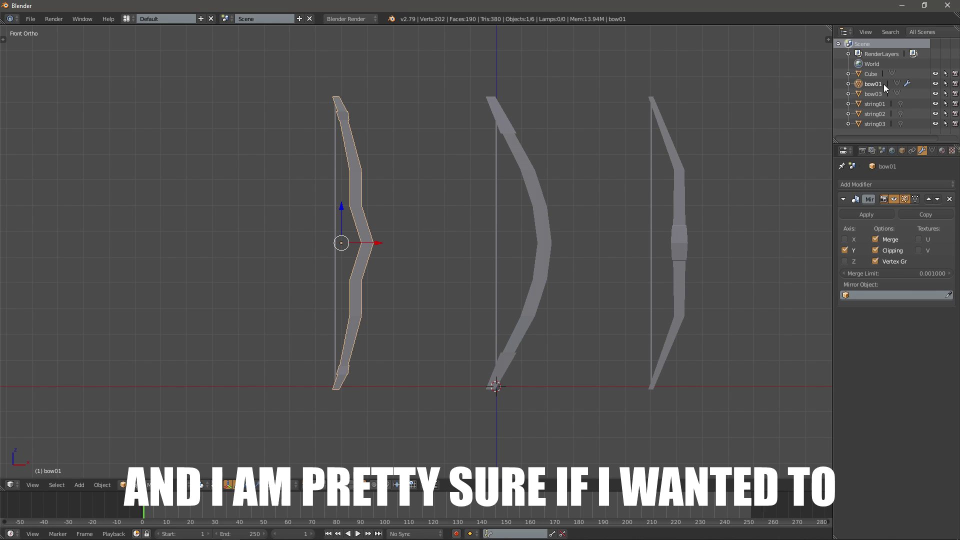
pyautogui.doubleClick(871, 74)
pyautogui.write('bow02')
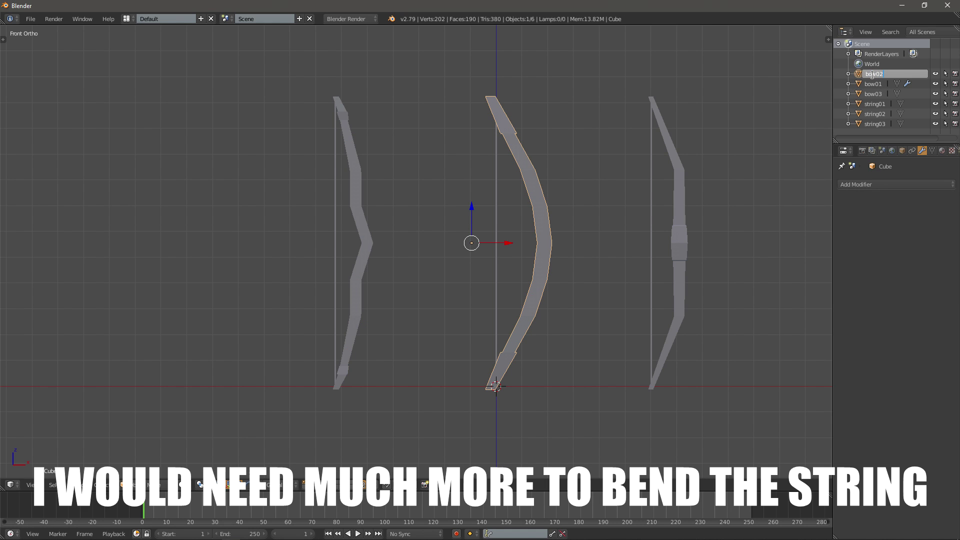
pyautogui.press('Return')
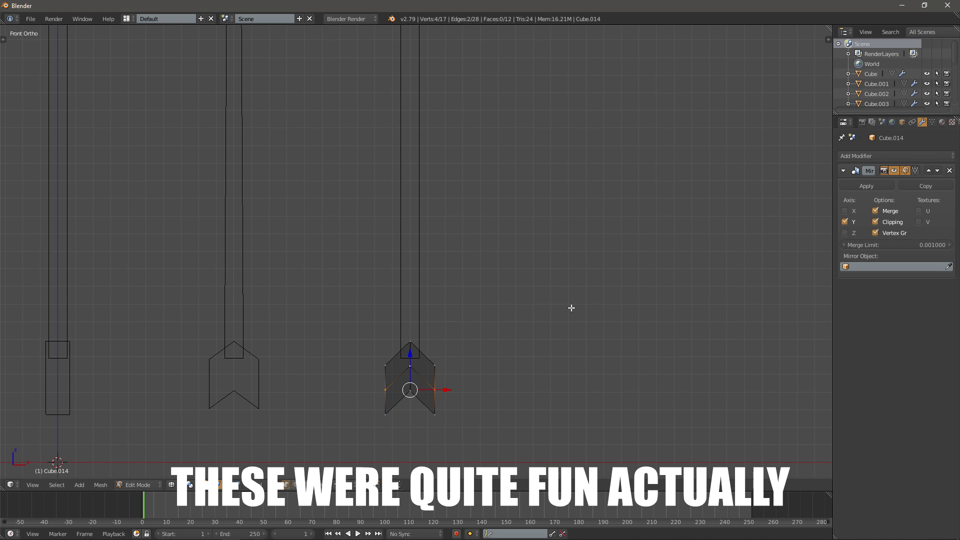
# Pull in the side vertices of the last arrow's fletching and shift the edge loop slightly up along Z
pyautogui.press('s')
pyautogui.click(533, 318)
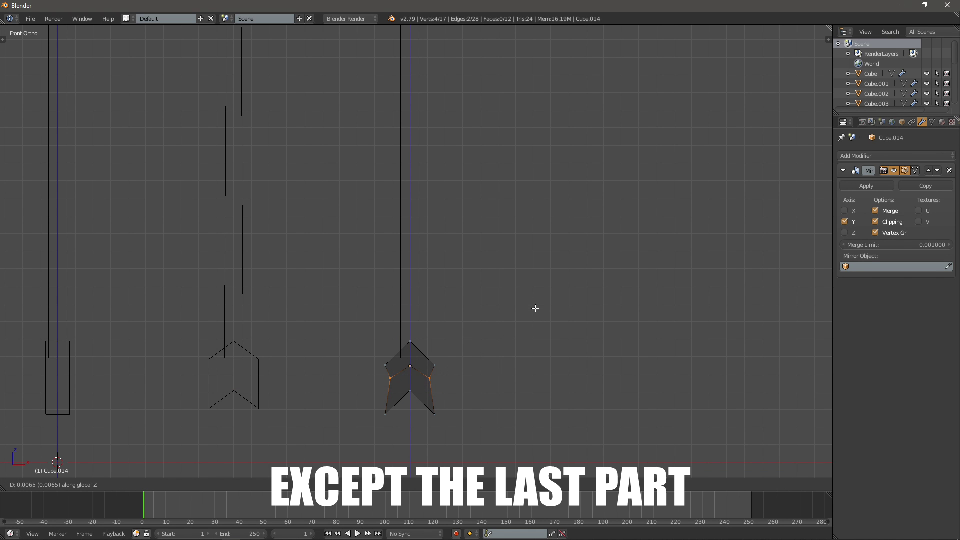
pyautogui.press('z')
pyautogui.press('Tab')
# Move the last arrow's entire fletching mesh about 0.008 along Y and return to Object Mode
pyautogui.scroll(-7, 535, 325)
pyautogui.moveTo(535, 328); pyautogui.dragTo(556, 335, button='middle')
pyautogui.moveTo(487, 313); pyautogui.dragTo(546, 329, button='middle')
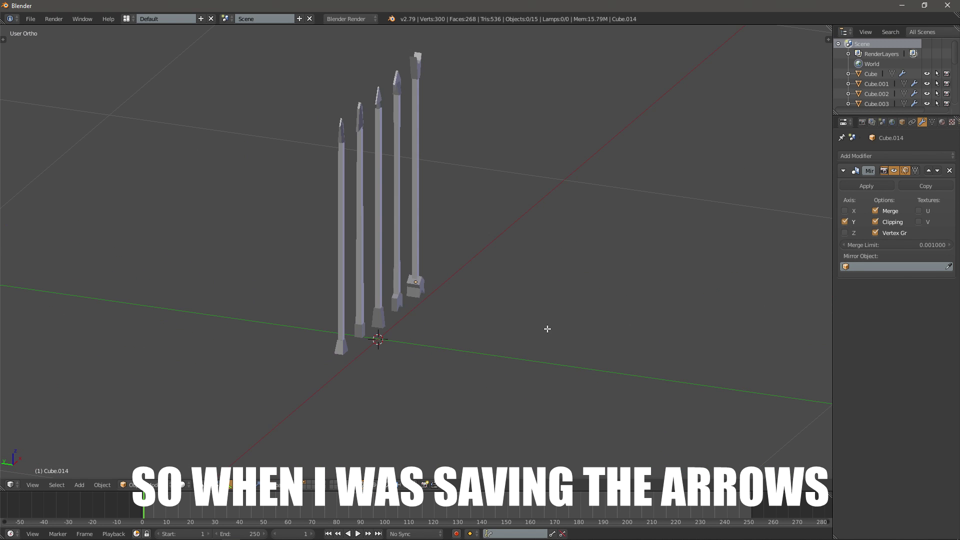
pyautogui.scroll(7, 530, 313)
pyautogui.press('Tab')
pyautogui.press('a')
pyautogui.press('a')
pyautogui.press('g')
pyautogui.press('y')
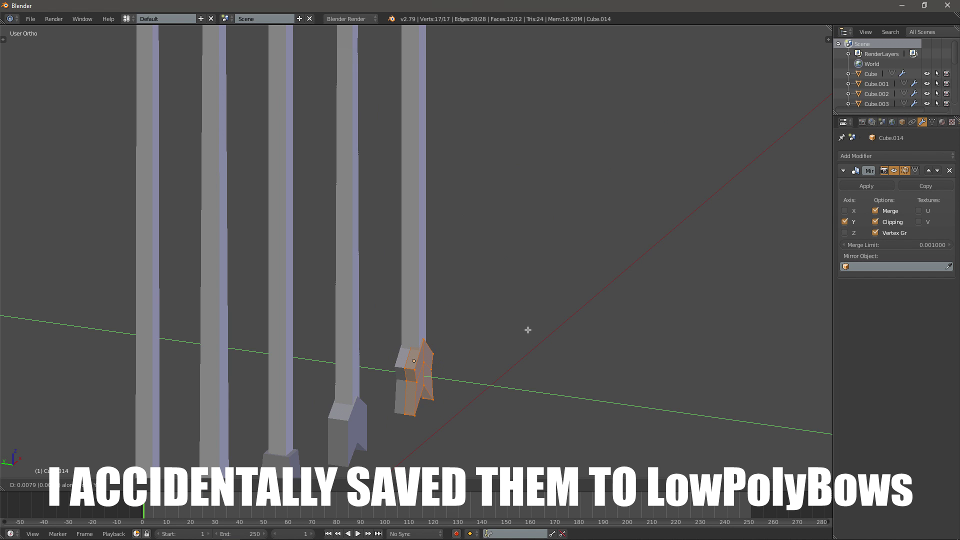
pyautogui.click(527, 330)
pyautogui.press('Tab')
pyautogui.press('a')
pyautogui.scroll(-5, 531, 322)
pyautogui.moveTo(531, 322); pyautogui.dragTo(515, 313, button='middle')
pyautogui.press('KP_1')
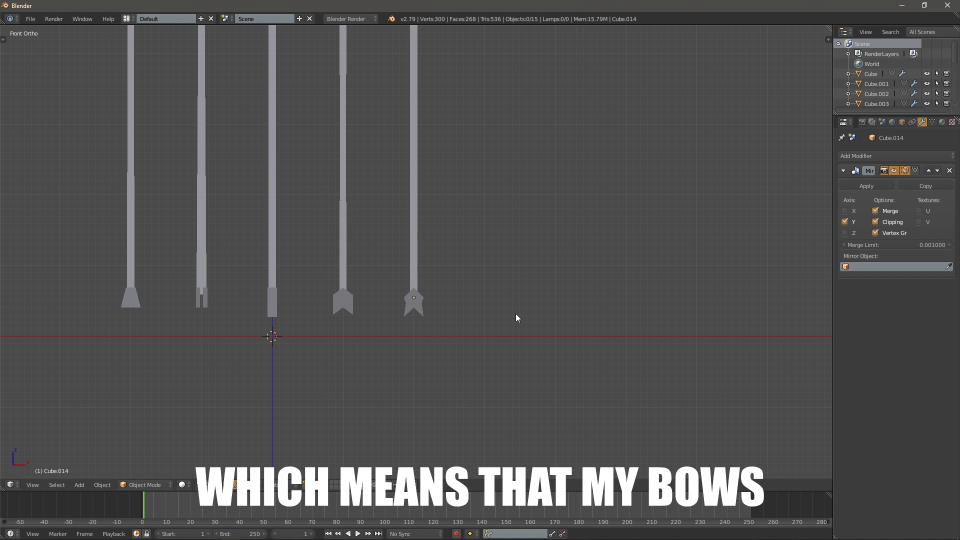
pyautogui.keyDown('shift'); pyautogui.moveTo(359, 158); pyautogui.dragTo(478, 311, button='middle'); pyautogui.keyUp('shift')
pyautogui.scroll(-2, 478, 311)
pyautogui.keyDown('shift'); pyautogui.moveTo(465, 266); pyautogui.dragTo(526, 208, button='middle'); pyautogui.keyUp('shift')
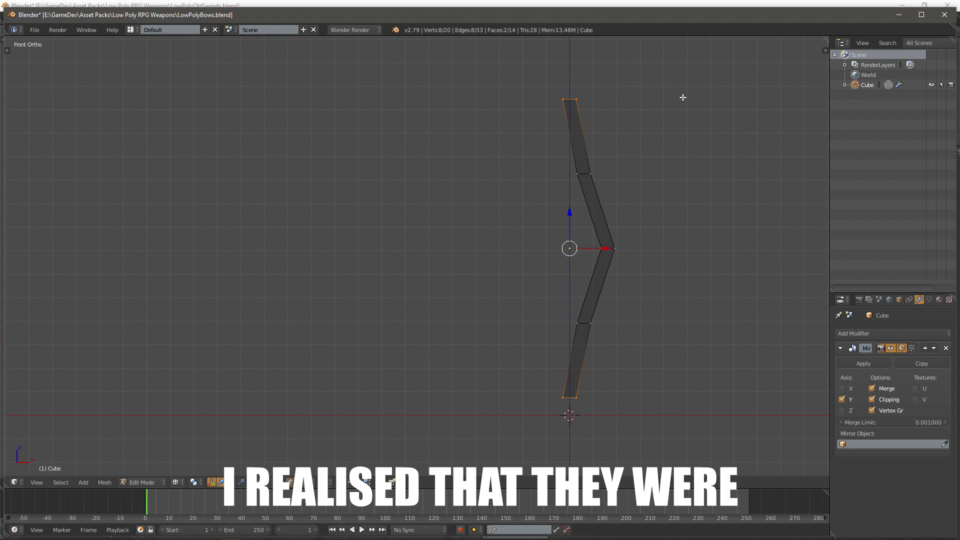
# Taper both tips of the bow by scaling their end vertices inward with the Z axis locked
pyautogui.press('s')
pyautogui.hotkey('shift', 'z')
pyautogui.click(620, 118)
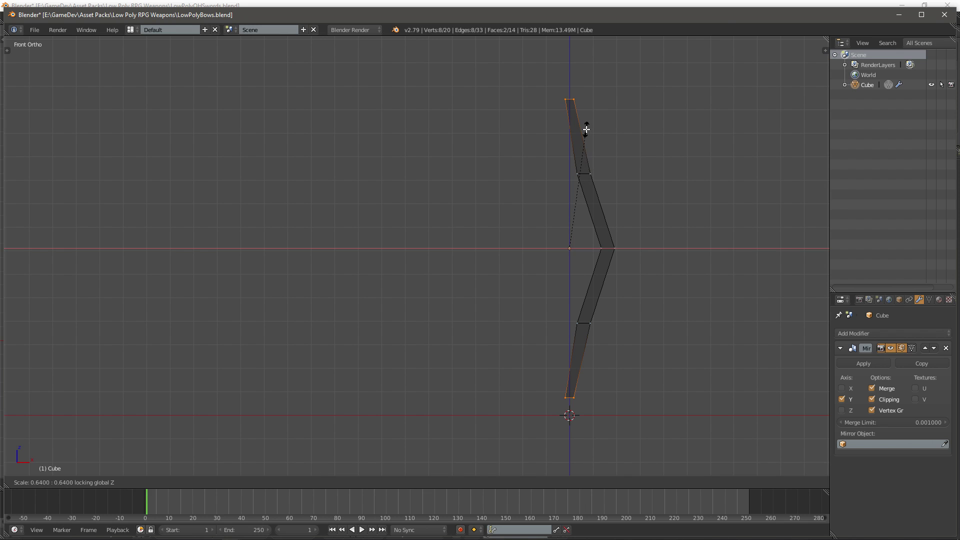
pyautogui.hotkey('shift', 'z')
pyautogui.click(651, 111)
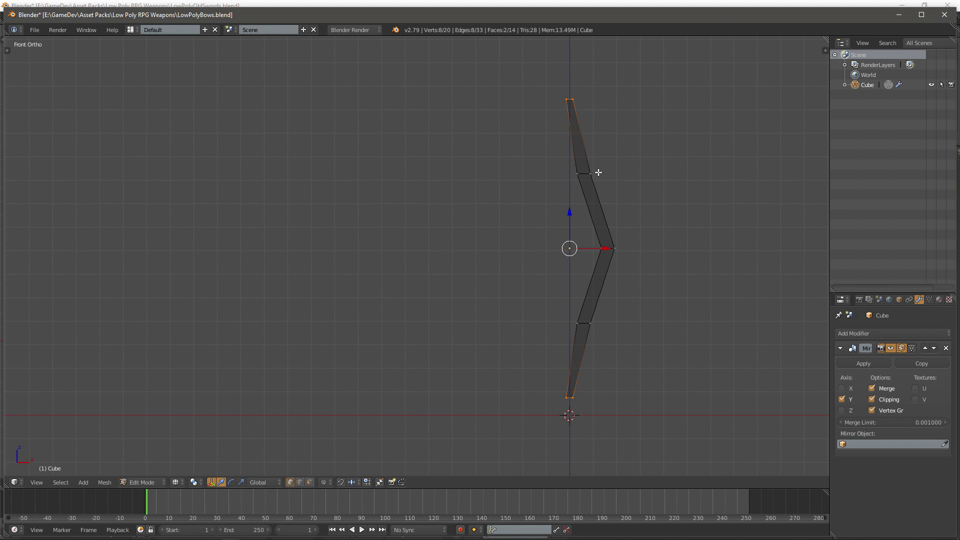
# Switch the bow to solid shading, return to Object Mode and check its shape at an angle and from the front
pyautogui.keyDown('alt'); pyautogui.rightClick(582, 173); pyautogui.keyUp('alt')
pyautogui.press('z')
pyautogui.press('Tab')
pyautogui.moveTo(606, 237); pyautogui.dragTo(669, 265, button='middle')
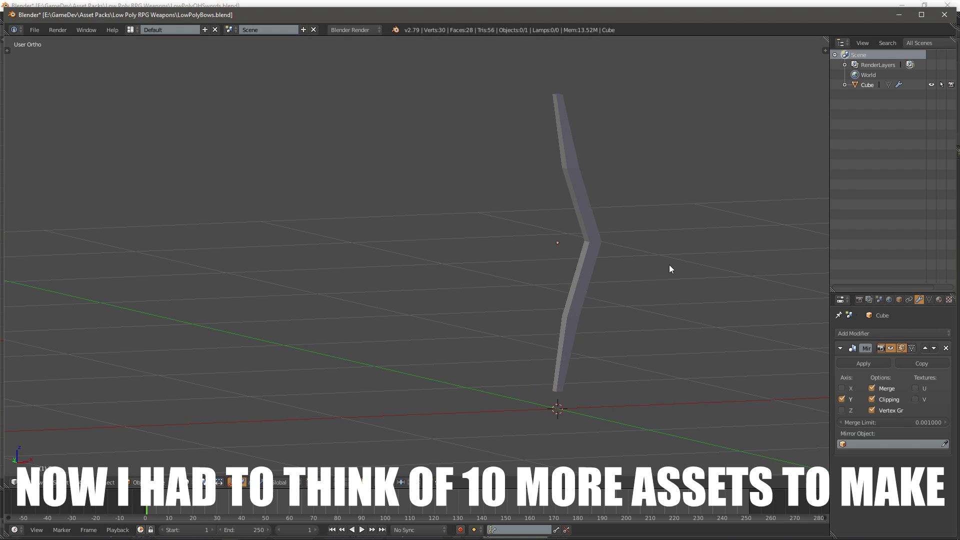
pyautogui.press('KP_1')
pyautogui.rightClick(600, 226)
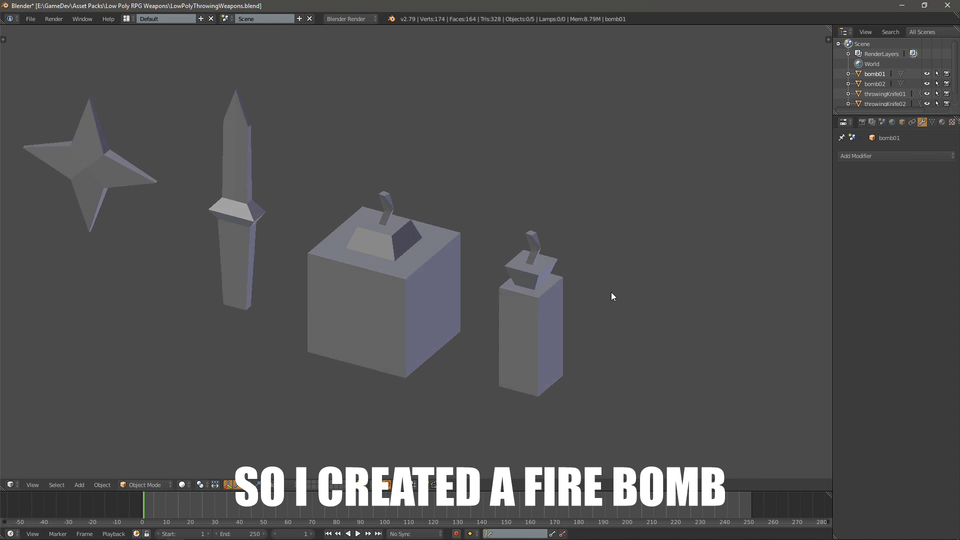
pyautogui.moveTo(611, 296); pyautogui.dragTo(666, 284, button='middle')
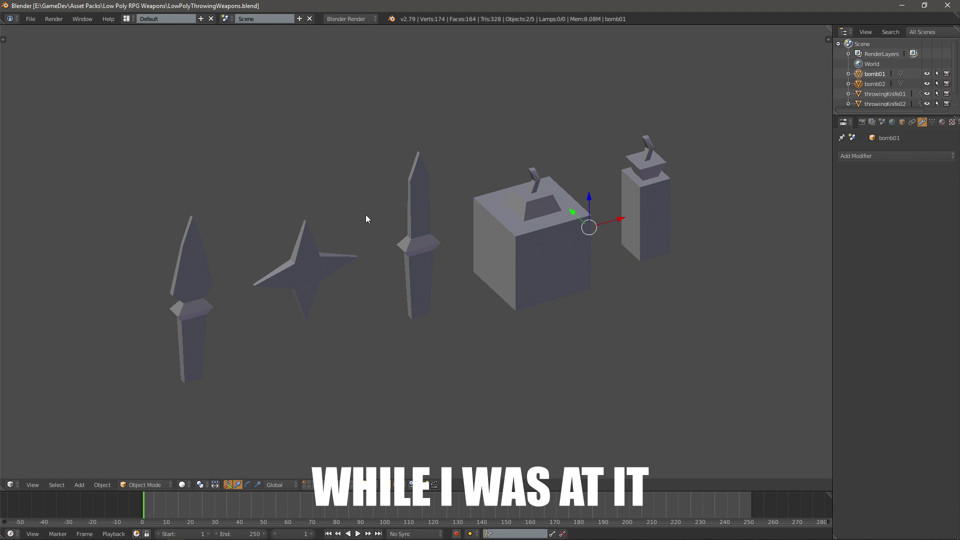
pyautogui.rightClick(302, 265)
pyautogui.moveTo(303, 265); pyautogui.dragTo(418, 220, button='middle')
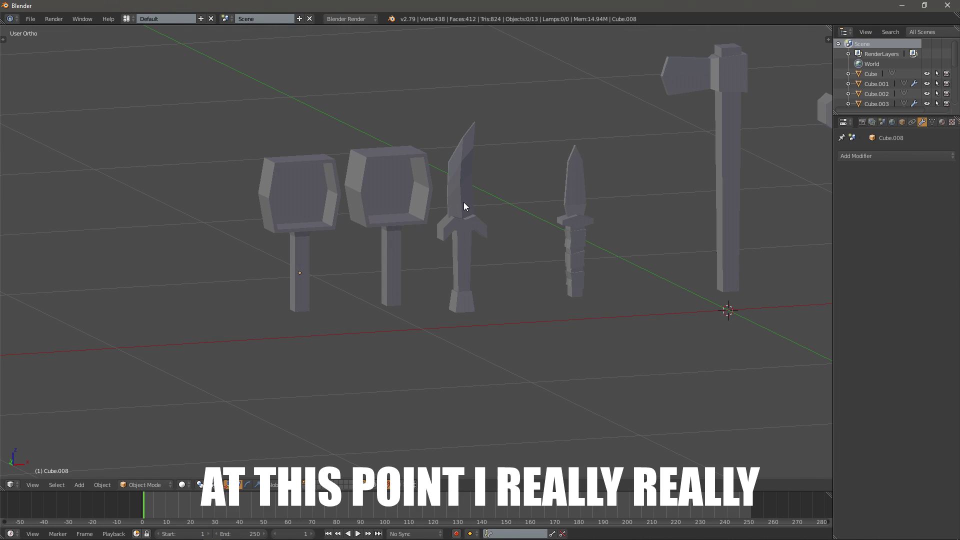
# Select all four parts of the curved dagger between the pans and the skinning knife and delete them
pyautogui.rightClick(461, 210)
pyautogui.keyDown('shift'); pyautogui.rightClick(464, 226); pyautogui.keyUp('shift')
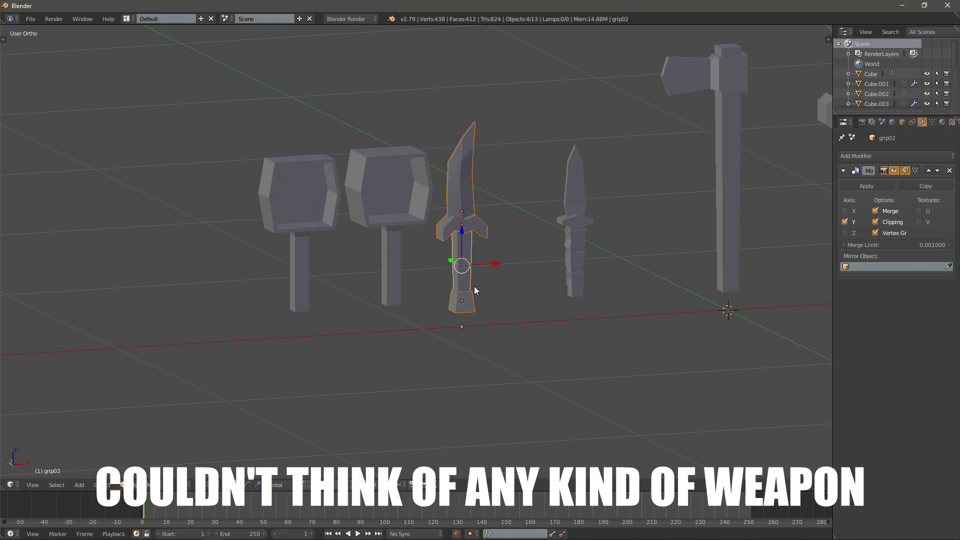
pyautogui.press('Delete')
pyautogui.press('KP_1')
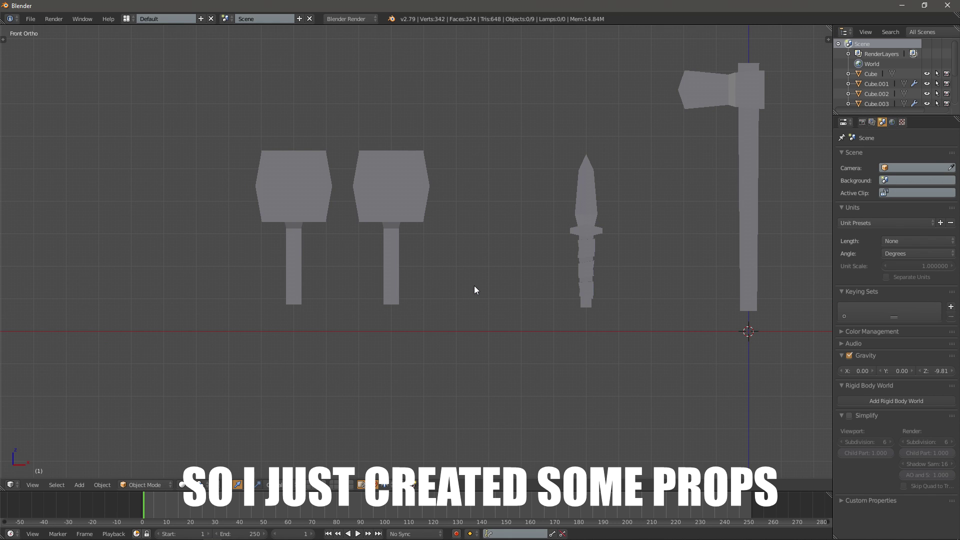
# Select both cooking props and move them together 0.4 along X toward the skinning knife
pyautogui.rightClick(393, 176)
pyautogui.keyDown('shift'); pyautogui.rightClick(322, 193); pyautogui.keyUp('shift')
pyautogui.press('g')
pyautogui.press('x')
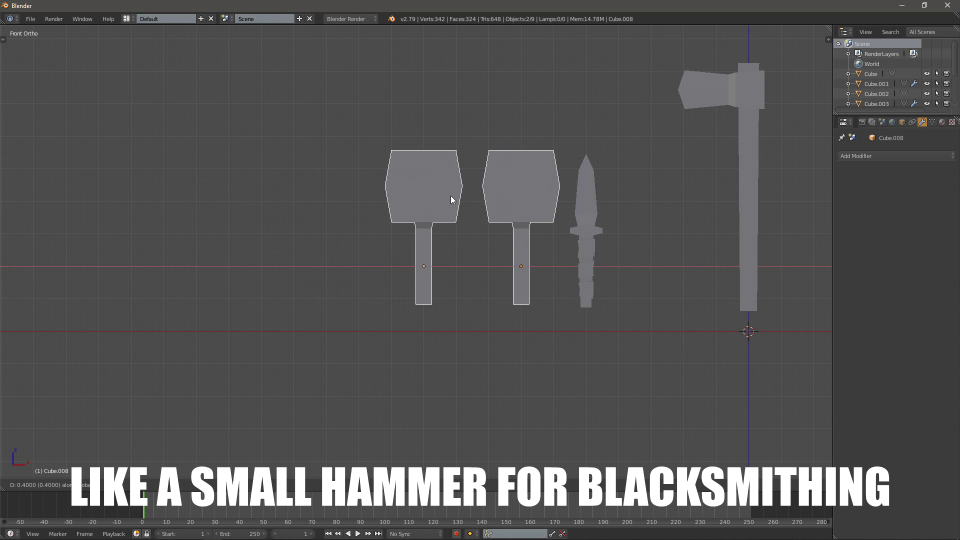
pyautogui.click(451, 195)
# Select all parts of the skinning knife, shift them along X toward the axe and deselect everything
pyautogui.rightClick(590, 223)
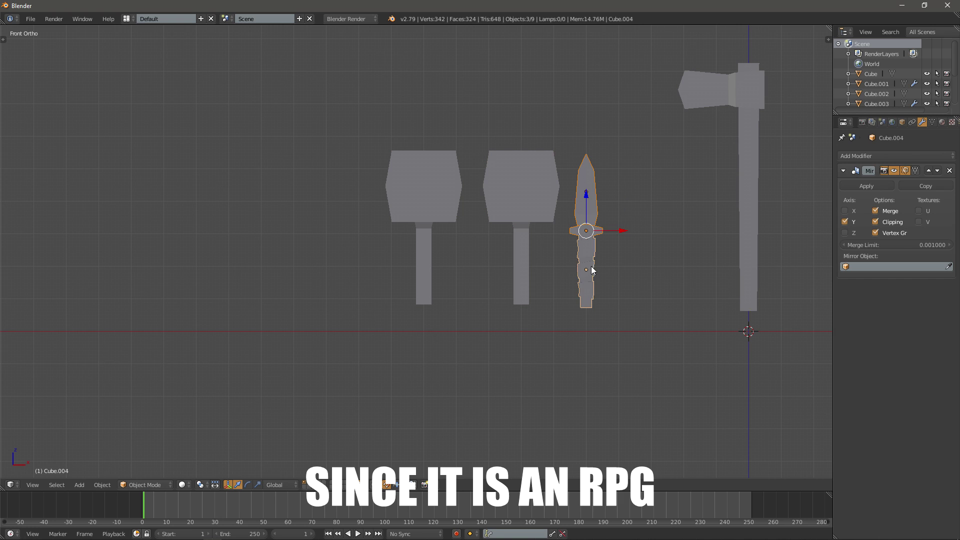
pyautogui.press('g')
pyautogui.press('x')
pyautogui.click(625, 255)
pyautogui.press('a')
# Rename the woodcutting axe's handle object axeHandle01 and its head object axeHead01
pyautogui.keyDown('shift'); pyautogui.moveTo(687, 261); pyautogui.dragTo(466, 245, button='middle'); pyautogui.keyUp('shift')
pyautogui.scroll(-3, 524, 253)
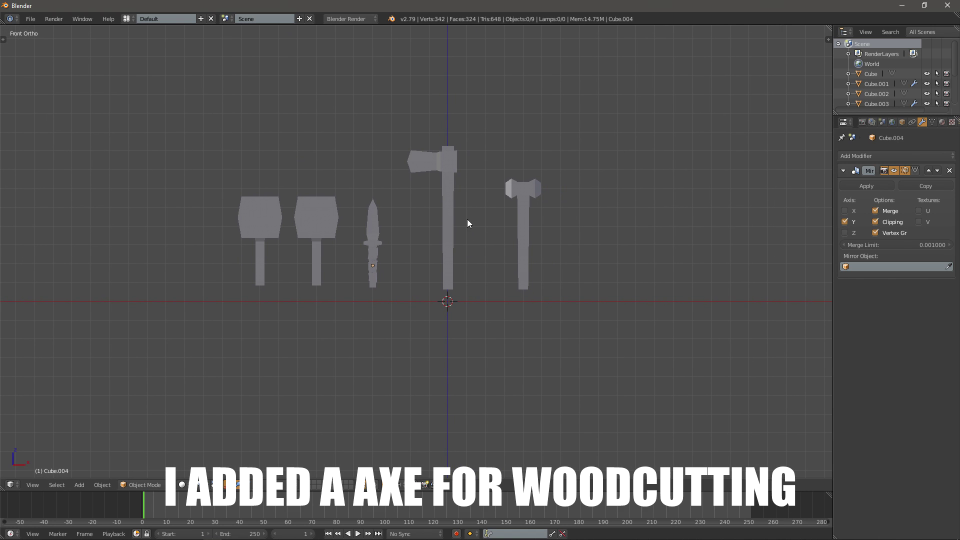
pyautogui.rightClick(523, 188)
pyautogui.keyDown('shift'); pyautogui.rightClick(522, 225); pyautogui.keyUp('shift')
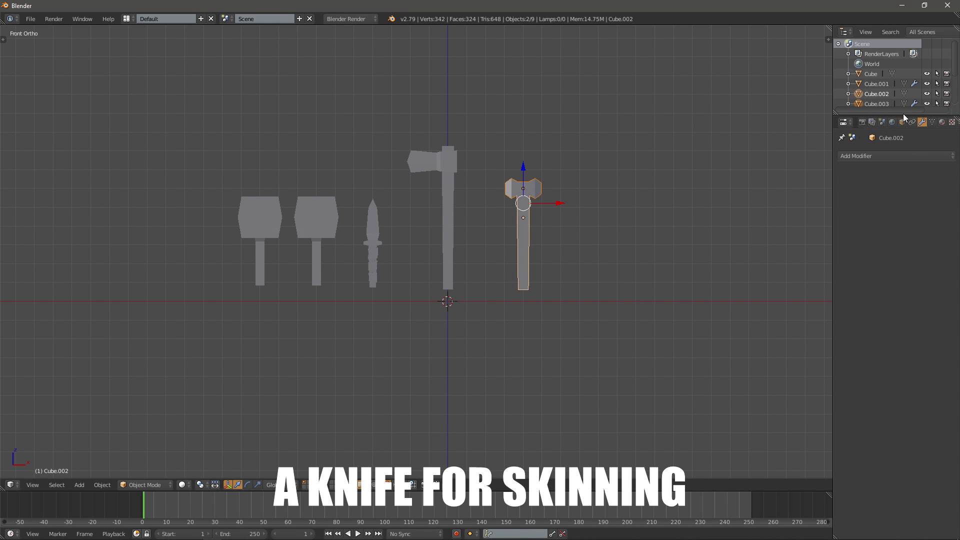
pyautogui.doubleClick(872, 73)
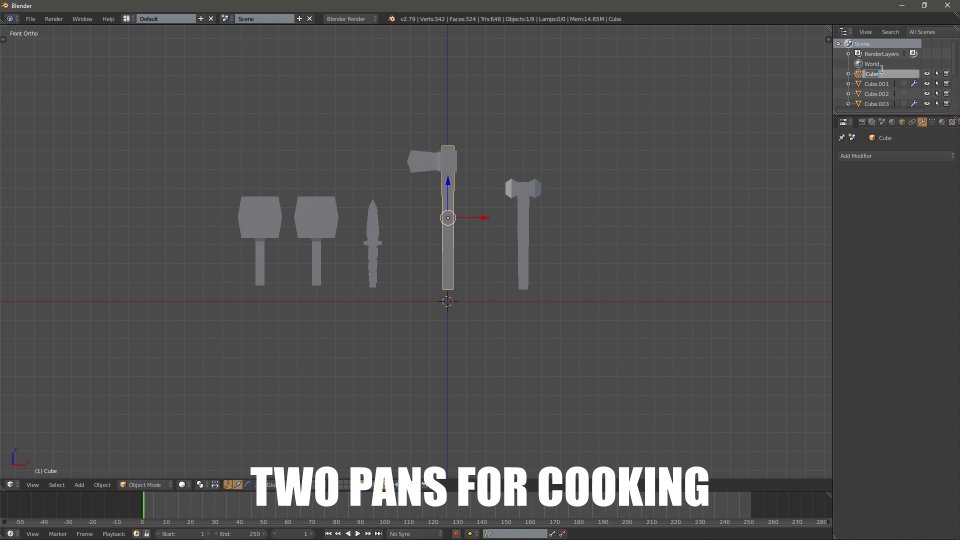
pyautogui.write('axe')
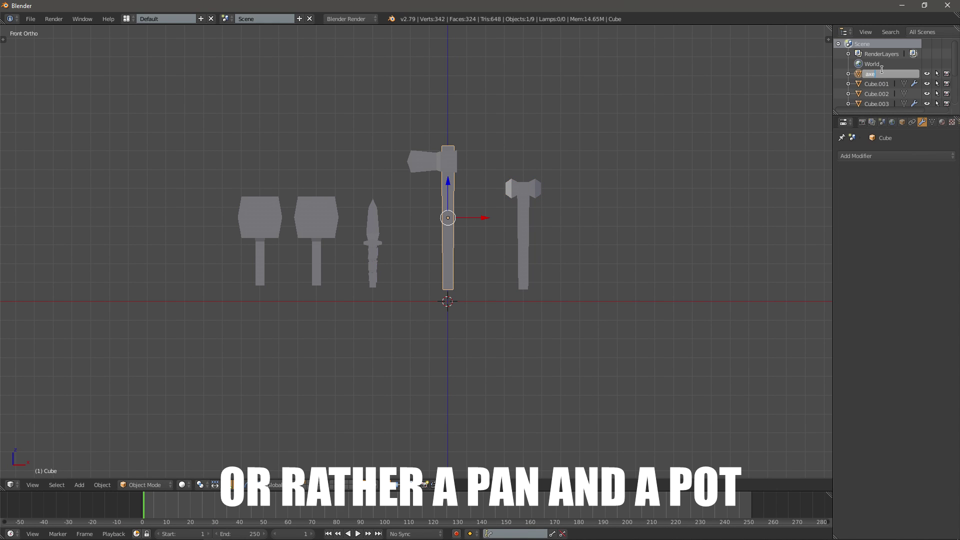
pyautogui.write('Handle01')
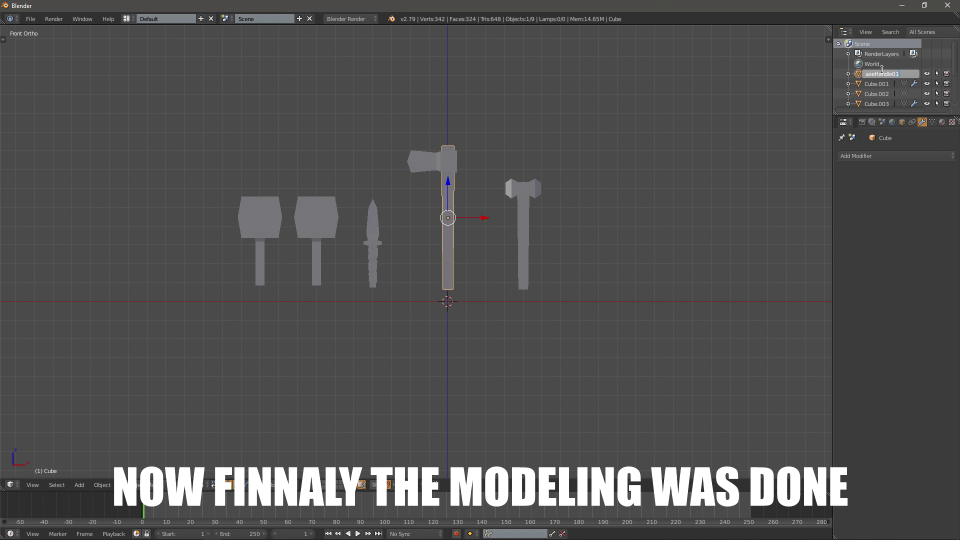
pyautogui.doubleClick(883, 73)
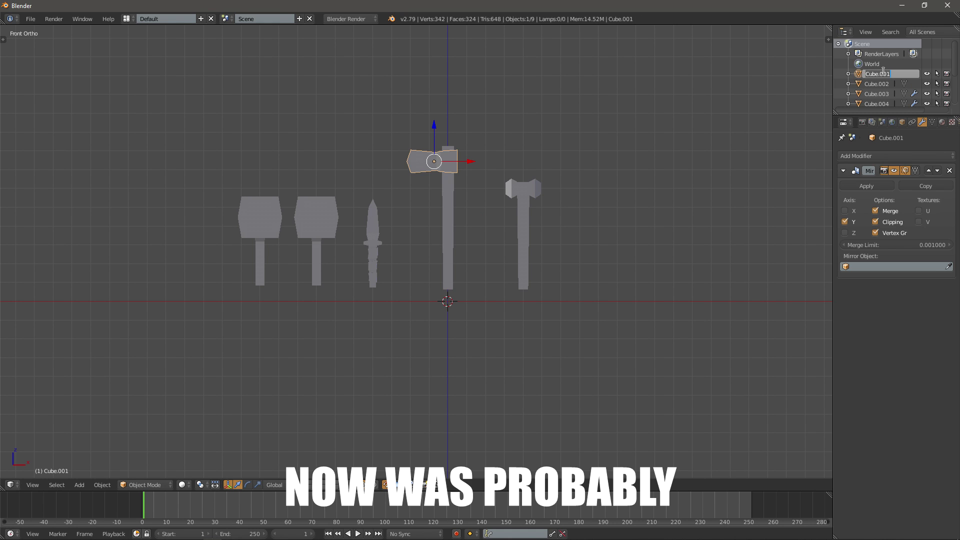
pyautogui.write('axeHead01')
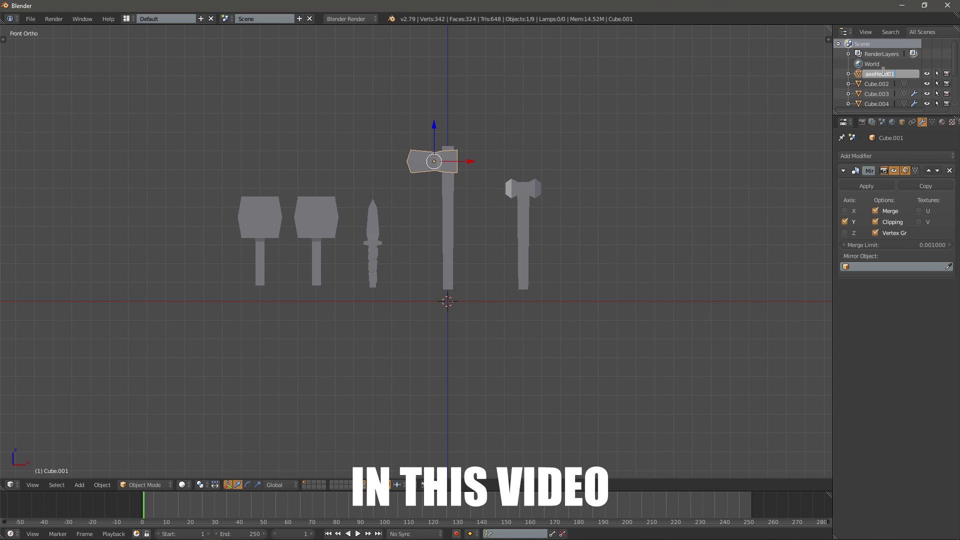
# Rename the small hammer's handle object with the hammerHandle prefix and its head object hammerHead01
pyautogui.doubleClick(882, 73)
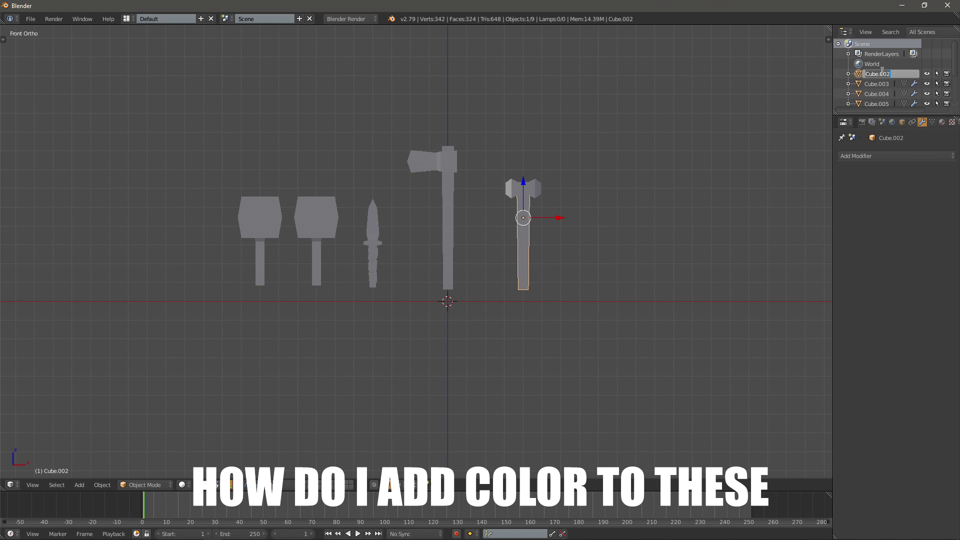
pyautogui.write('hammerHandle0')
pyautogui.doubleClick(882, 72)
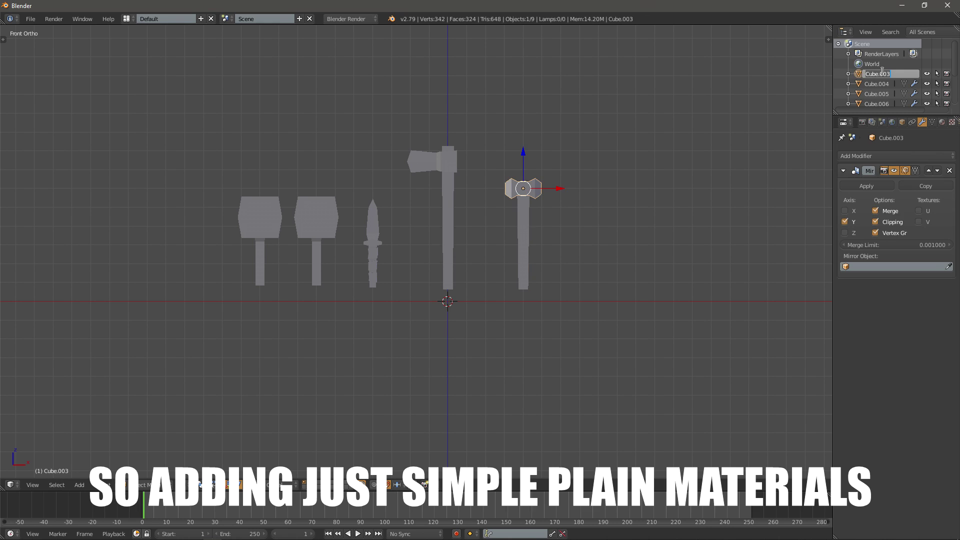
pyautogui.write('hammerHead01')
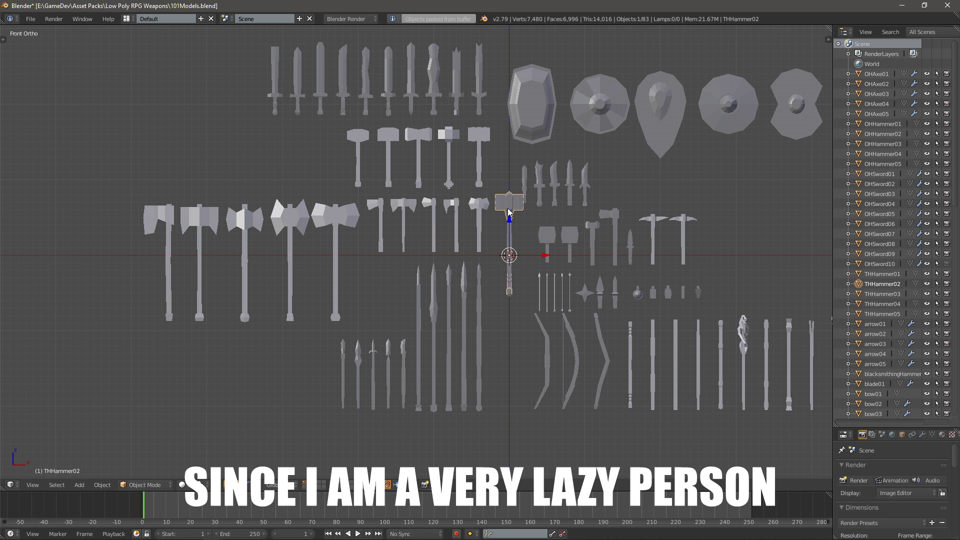
# In the combined 101Models file, line up three two-handed hammers in a row beside the short spears
pyautogui.press('g')
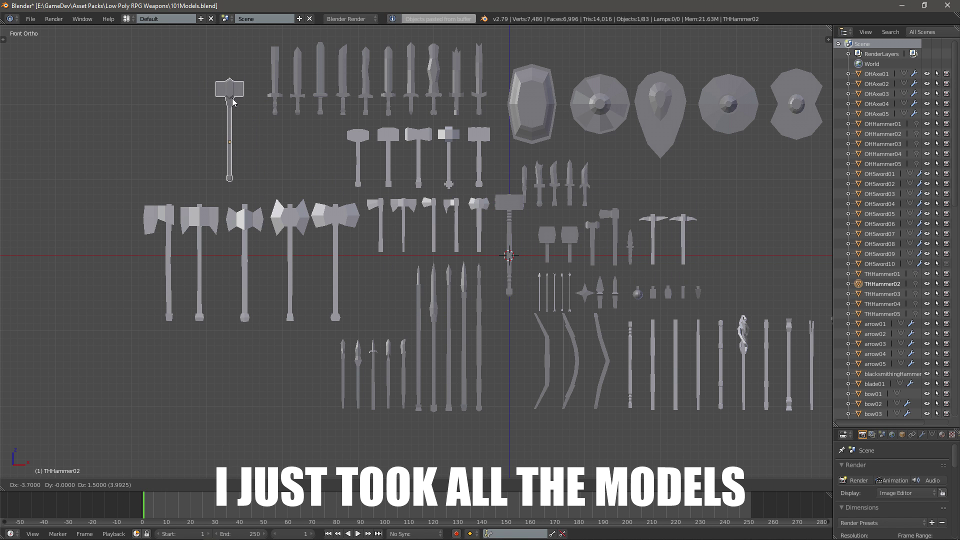
pyautogui.click(316, 355)
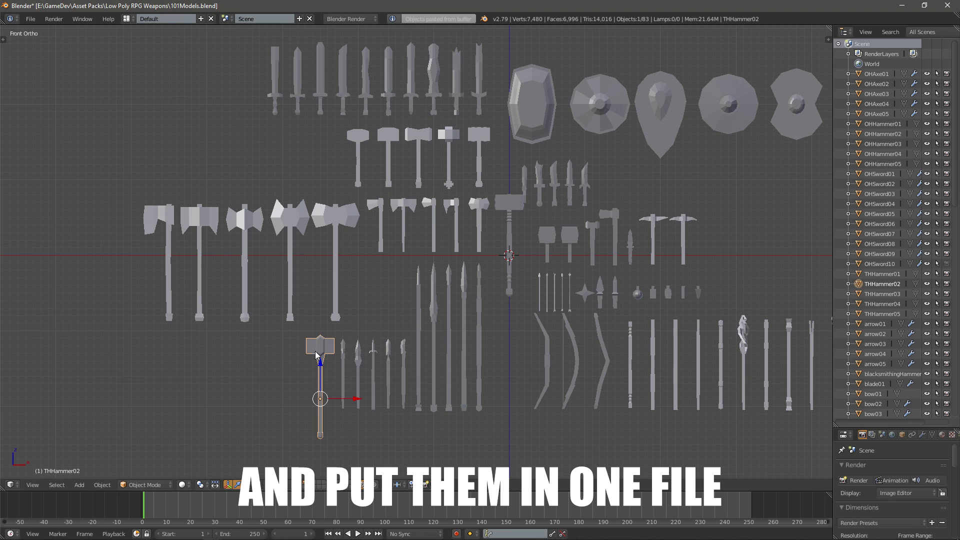
pyautogui.rightClick(511, 195)
pyautogui.press('g')
pyautogui.click(286, 337)
pyautogui.press('g')
pyautogui.click(230, 357)
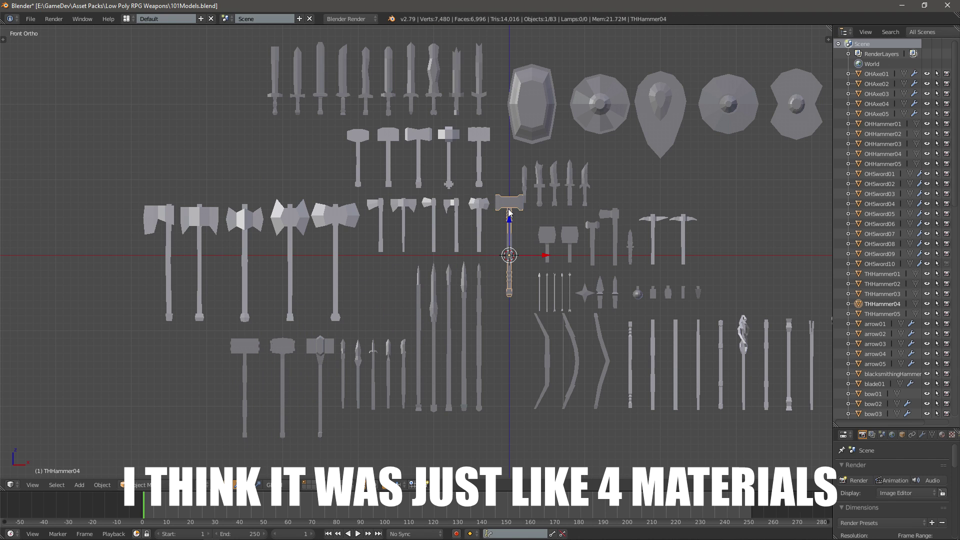
# Add THHammer04 and the remaining two-handed hammer to the outer end of the hammer row
pyautogui.press('g')
pyautogui.click(206, 358)
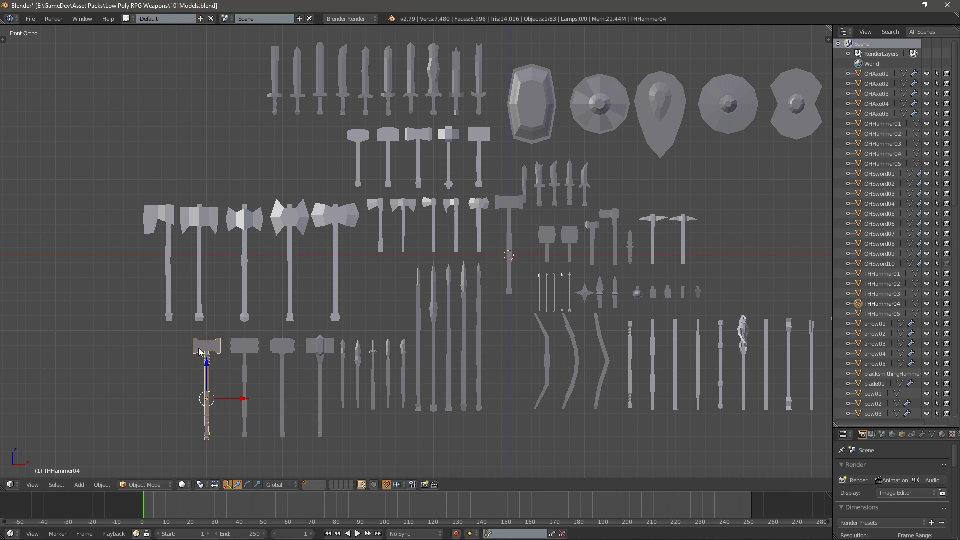
pyautogui.rightClick(508, 218)
pyautogui.press('g')
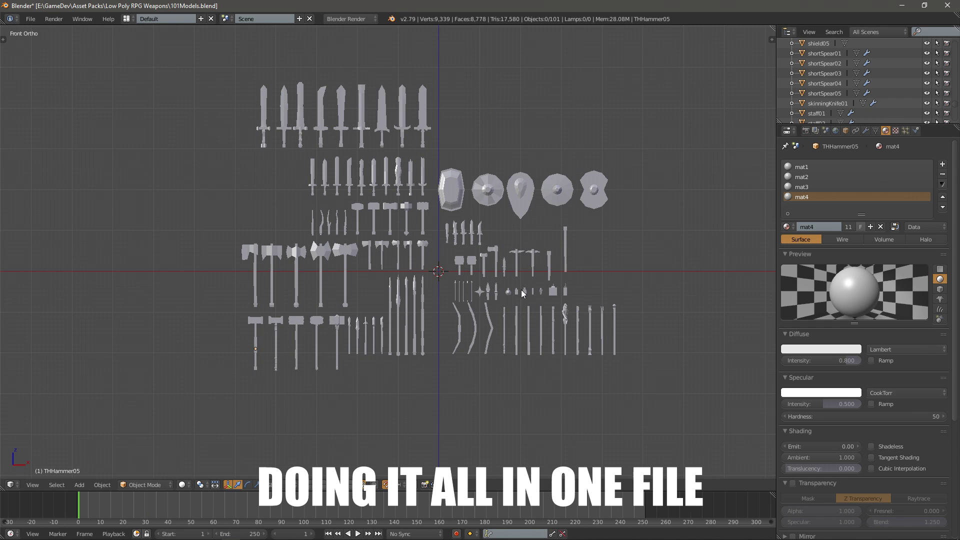
# Hide the grid, axes and origin markers in the 3D view, review the full model layout maximized and restore the editor layout
pyautogui.scroll(3, 515, 321)
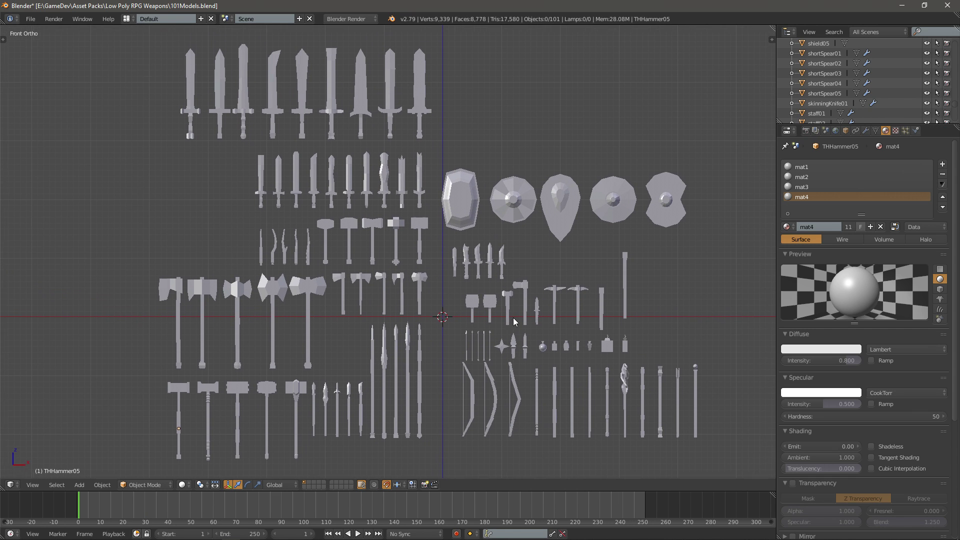
pyautogui.hotkey('ctrl', 'Up')
pyautogui.scroll(-2, 542, 265)
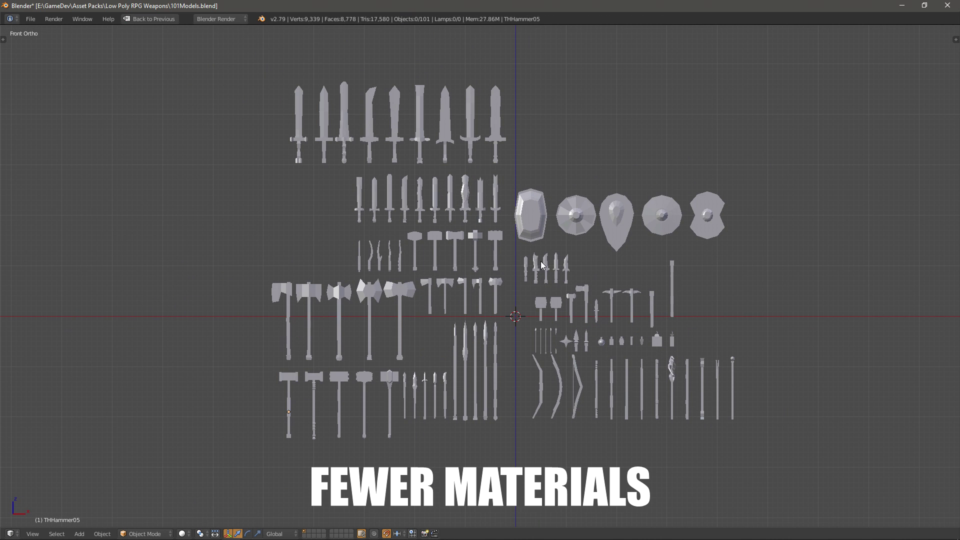
pyautogui.press('n')
pyautogui.press('n')
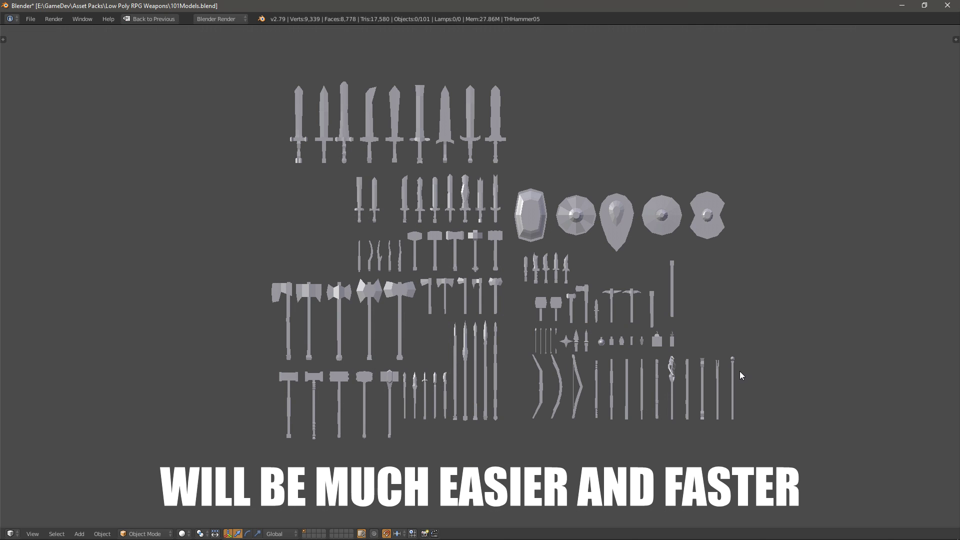
pyautogui.scroll(4, 739, 371)
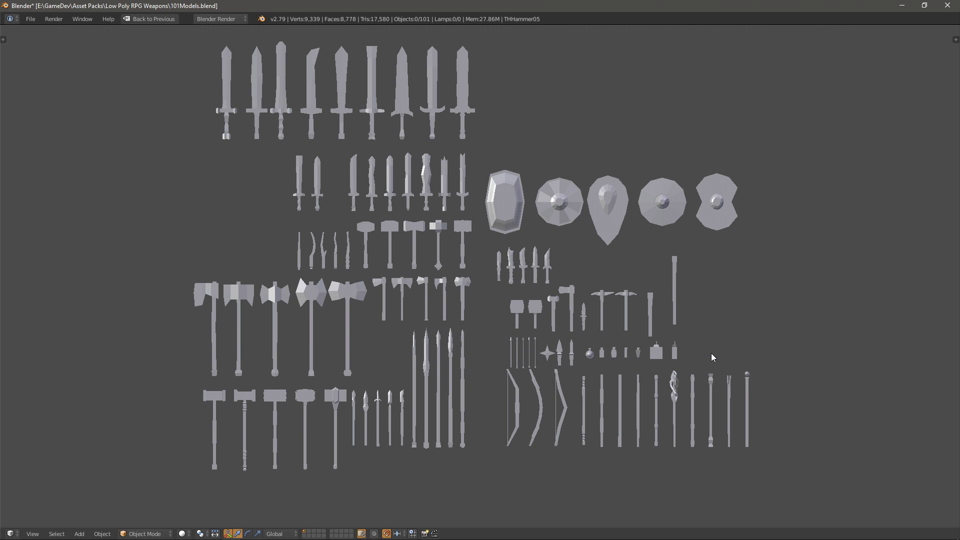
pyautogui.hotkey('ctrl', 'Up')
pyautogui.keyDown('shift'); pyautogui.moveTo(596, 292); pyautogui.dragTo(625, 299, button='middle'); pyautogui.keyUp('shift')
pyautogui.scroll(2, 624, 298)
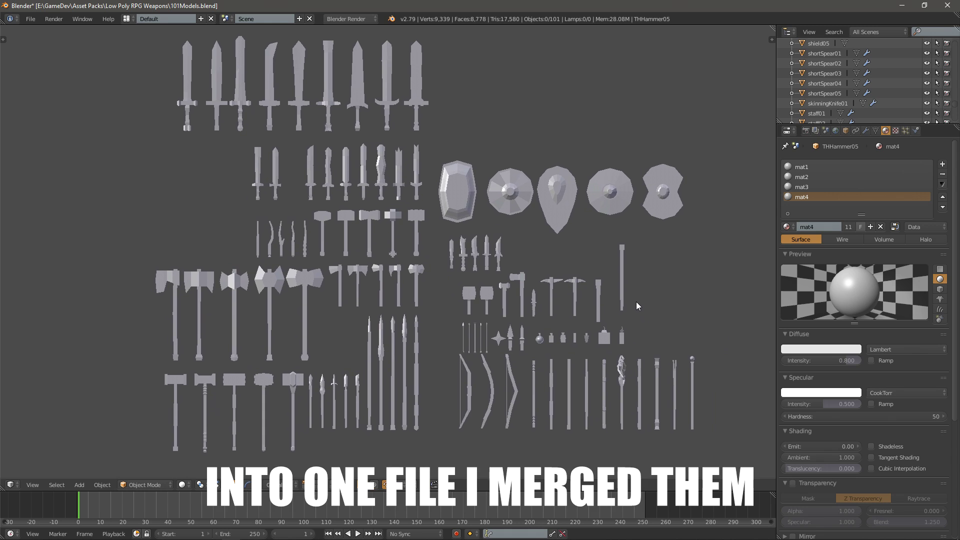
# Set the diffuse intensity of material mat1 to 1.000 and its specular intensity to 0.000
pyautogui.click(802, 178)
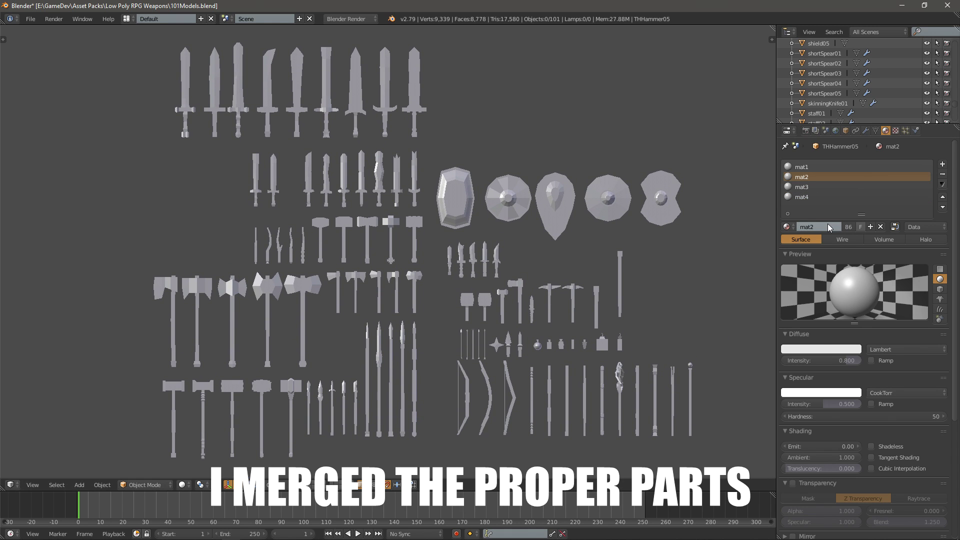
pyautogui.click(819, 349)
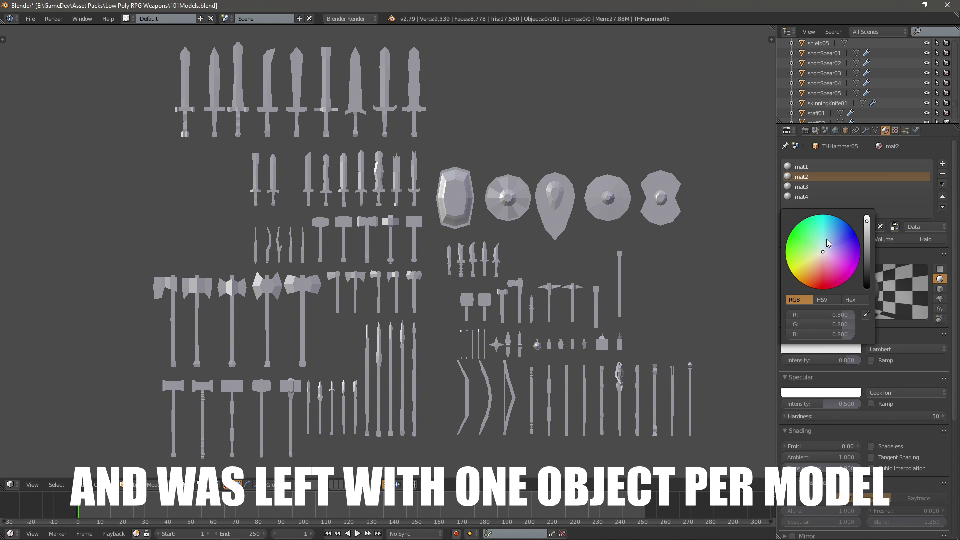
pyautogui.click(802, 167)
pyautogui.moveTo(830, 360); pyautogui.dragTo(861, 360)
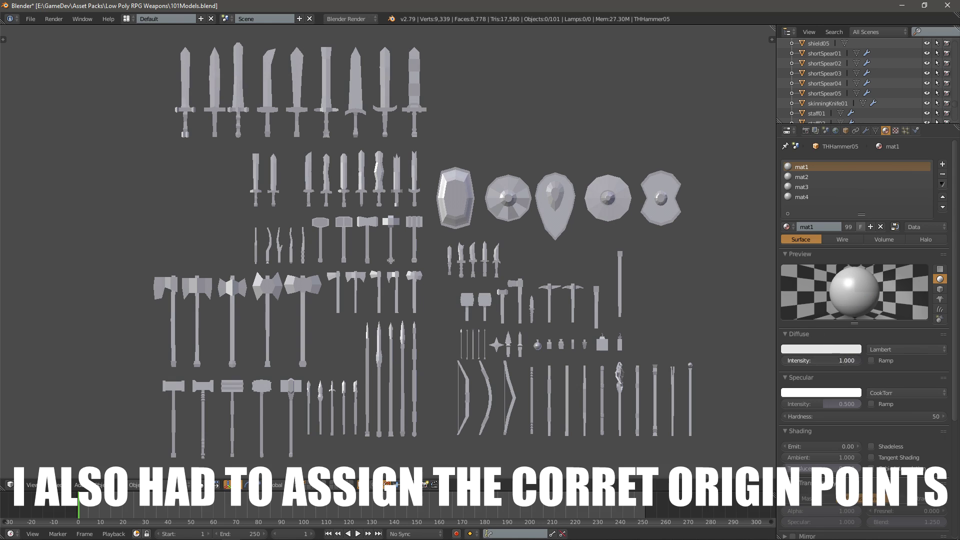
# Set material mat2's diffuse intensity to 1.000 and specular intensity to 0.000, and give it a light green diffuse color
pyautogui.click(802, 177)
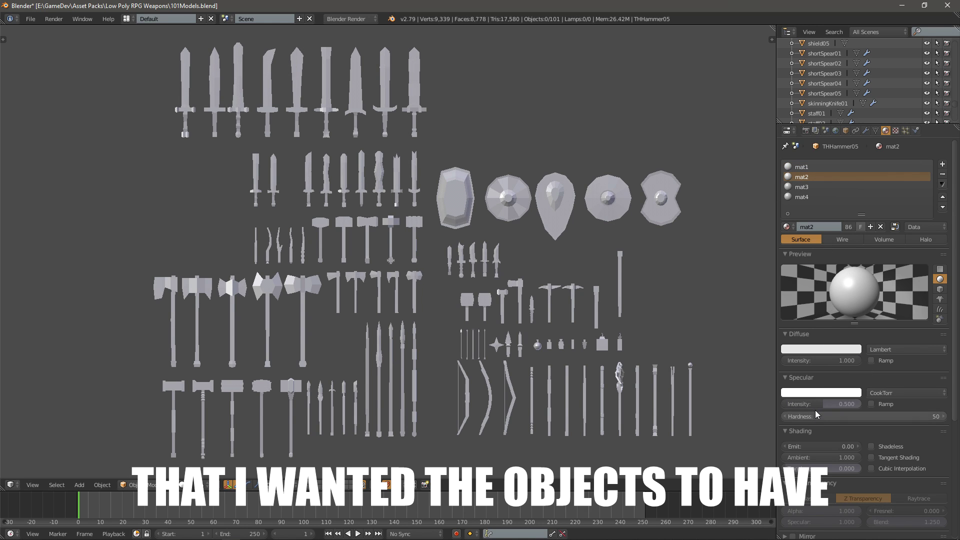
pyautogui.moveTo(819, 404); pyautogui.dragTo(788, 404)
pyautogui.click(815, 349)
pyautogui.moveTo(815, 253); pyautogui.dragTo(811, 241)
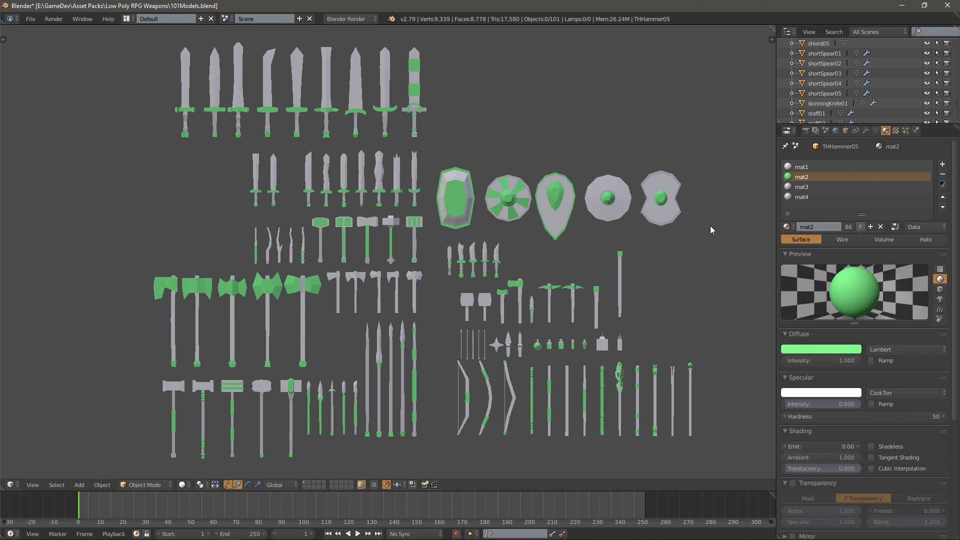
# Set material mat3's diffuse intensity to 1.000 and specular intensity to 0.000, and give it a red diffuse color
pyautogui.click(810, 189)
pyautogui.moveTo(822, 362); pyautogui.dragTo(860, 362)
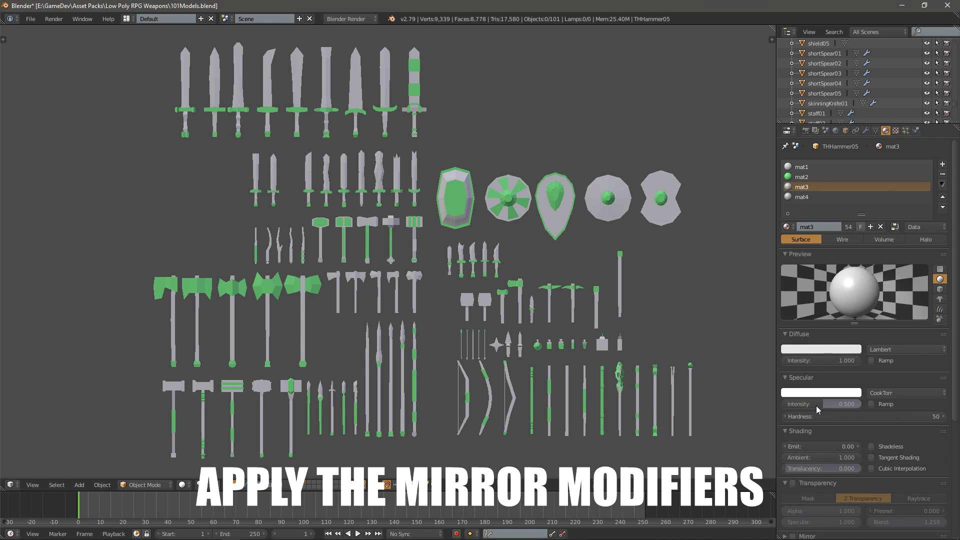
pyautogui.click(821, 349)
pyautogui.click(826, 277)
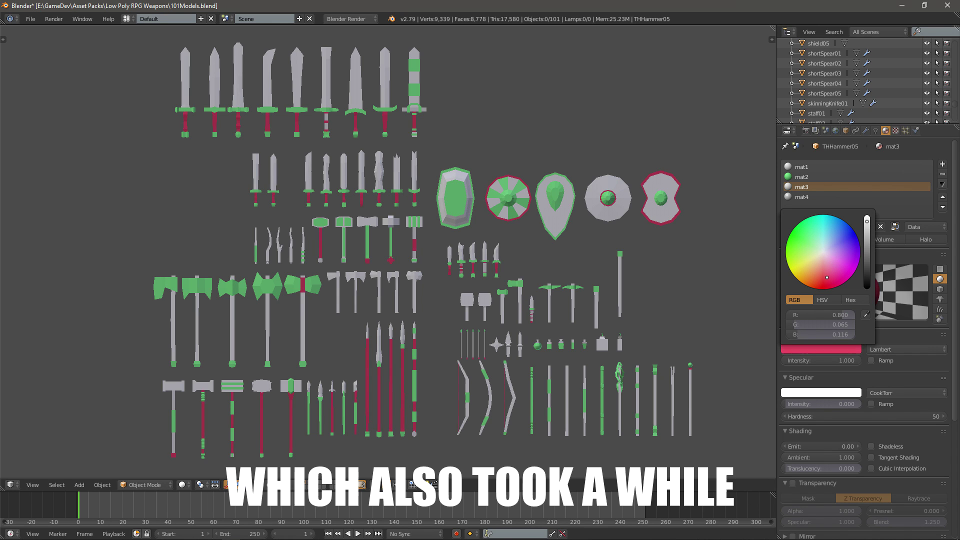
# Set material mat4's specular intensity to 0.000 and give it a blue diffuse color with RGB 0.036, 0.070, 0.800
pyautogui.click(803, 197)
pyautogui.keyDown('ctrl'); pyautogui.scroll(2, 830, 360); pyautogui.keyUp('ctrl')
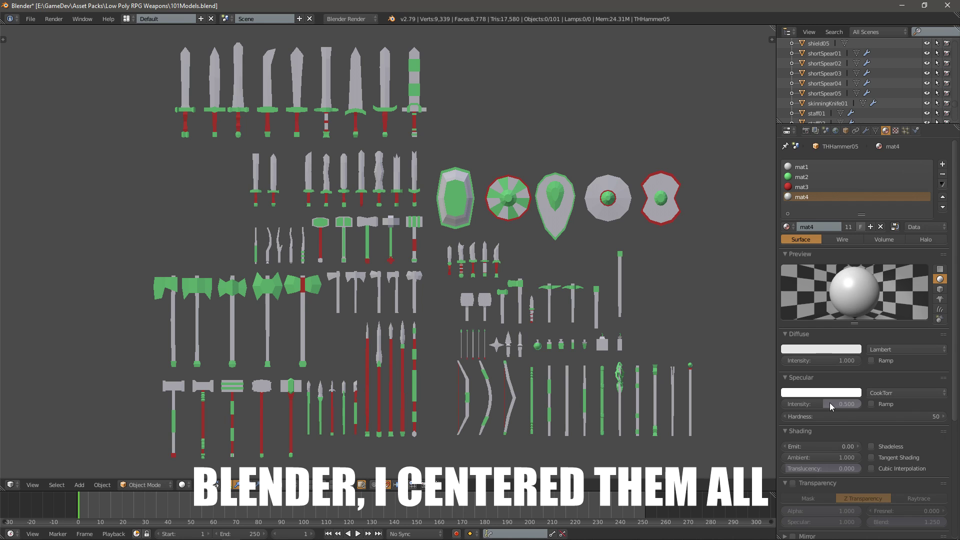
pyautogui.click(822, 350)
pyautogui.moveTo(834, 251); pyautogui.dragTo(847, 236)
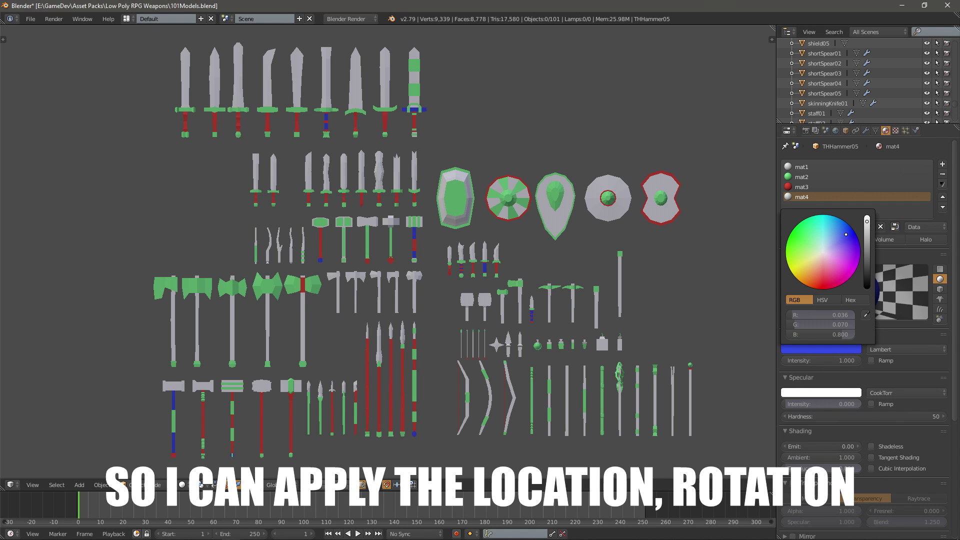
pyautogui.scroll(-1, 580, 264)
pyautogui.moveTo(457, 300); pyautogui.dragTo(475, 306, button='middle')
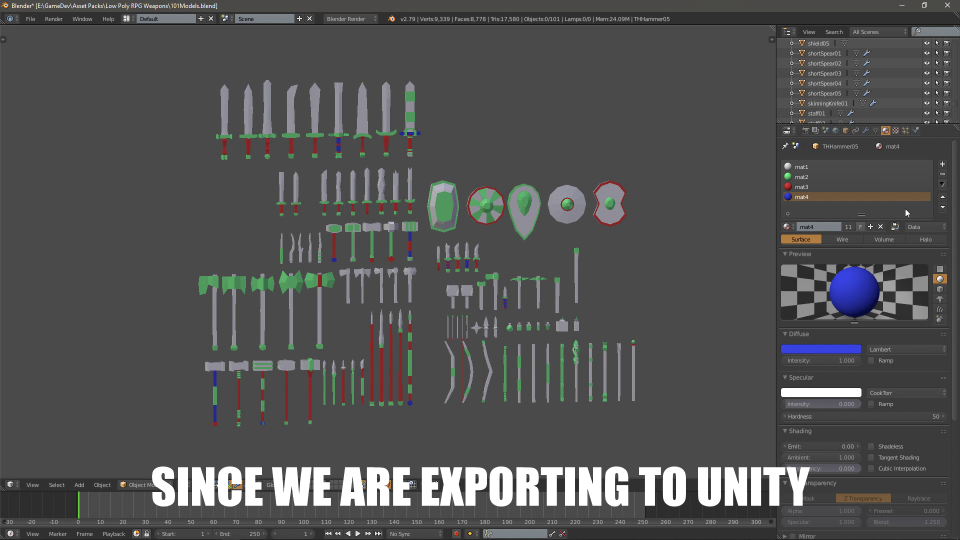
# Give material mat1 a yellow diffuse color
pyautogui.scroll(1, 645, 218)
pyautogui.click(810, 168)
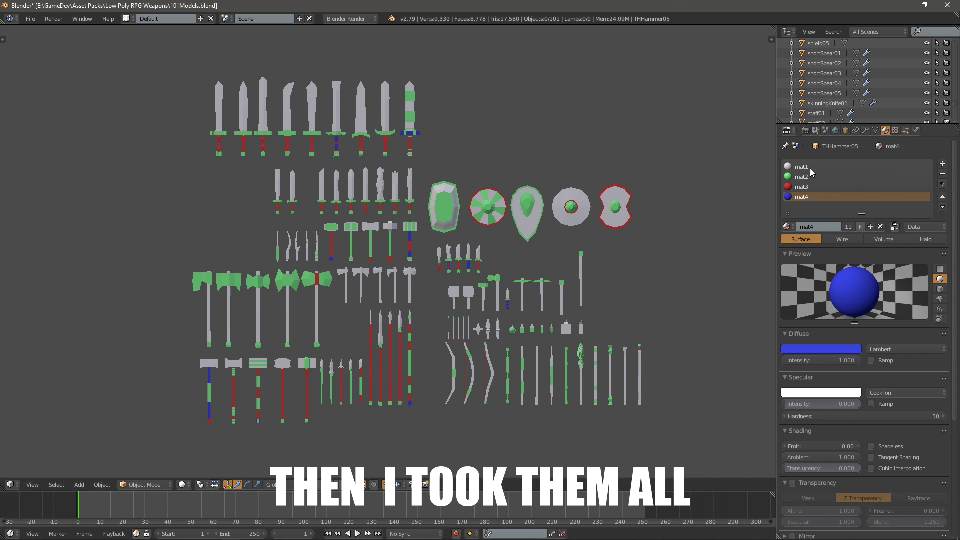
pyautogui.click(817, 350)
pyautogui.click(804, 264)
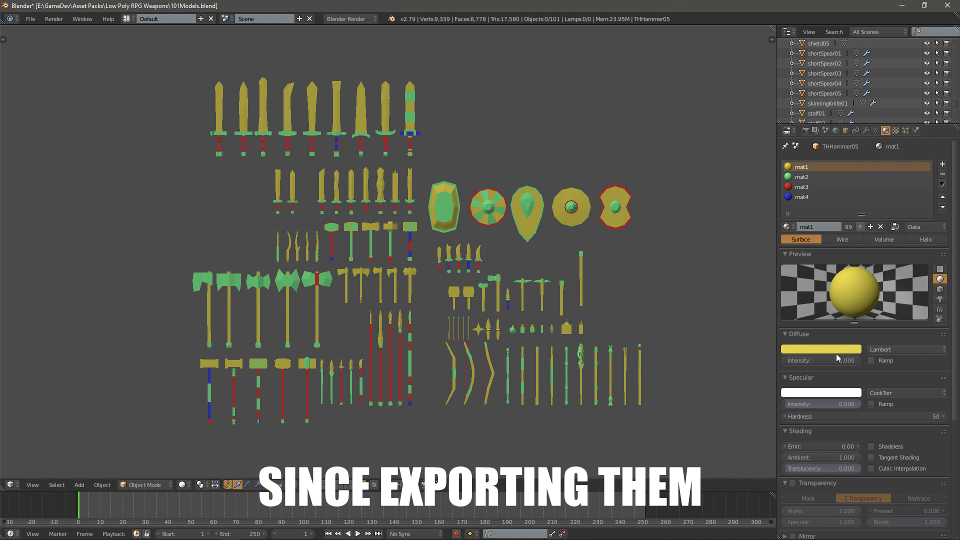
pyautogui.scroll(1, 625, 351)
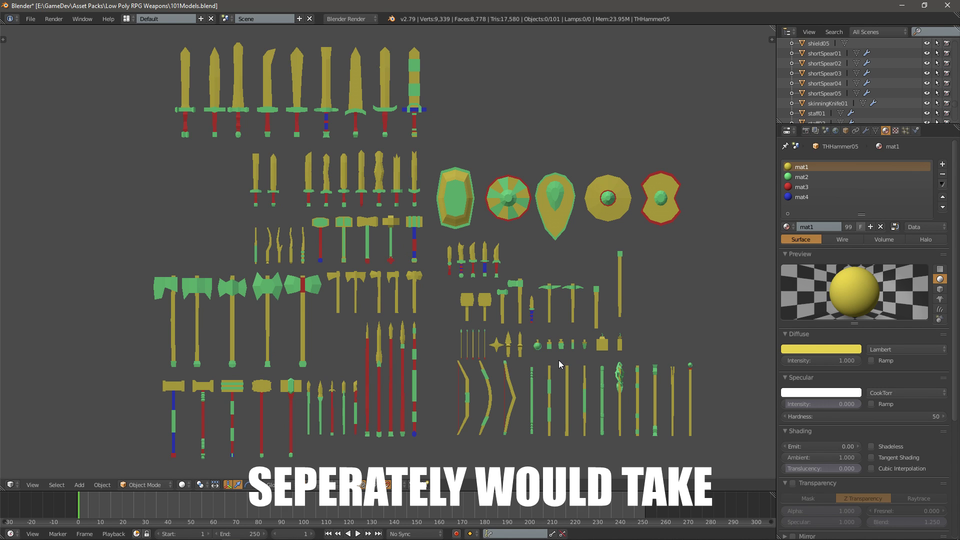
pyautogui.moveTo(495, 336)
pyautogui.mouseDown(button='middle')
pyautogui.moveTo(440, 348)
pyautogui.moveTo(541, 352)
pyautogui.moveTo(544, 330)
pyautogui.moveTo(496, 337)
pyautogui.mouseUp(button='middle')
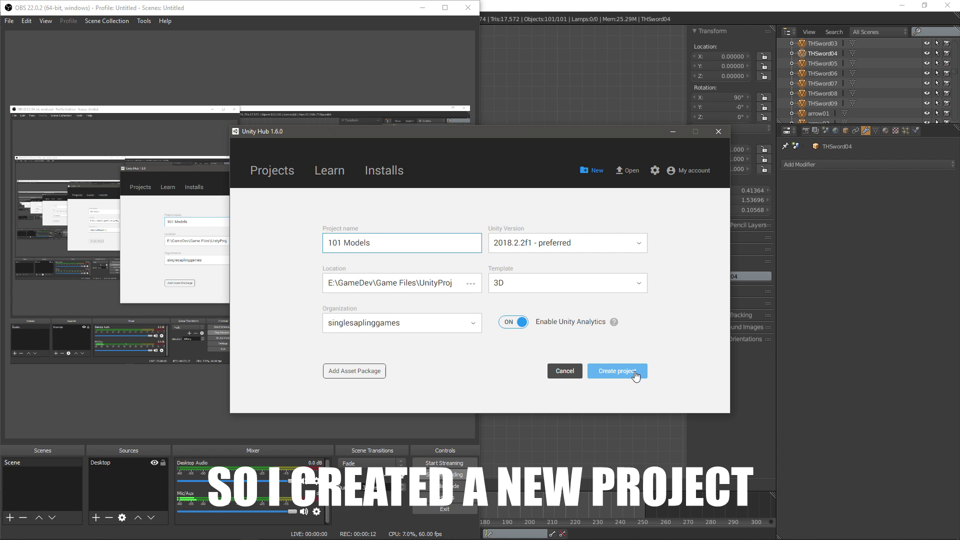
# In Unity Hub, choose Unity version 2018.3.6f1 for the new 3D project 101 Models
pyautogui.click(581, 243)
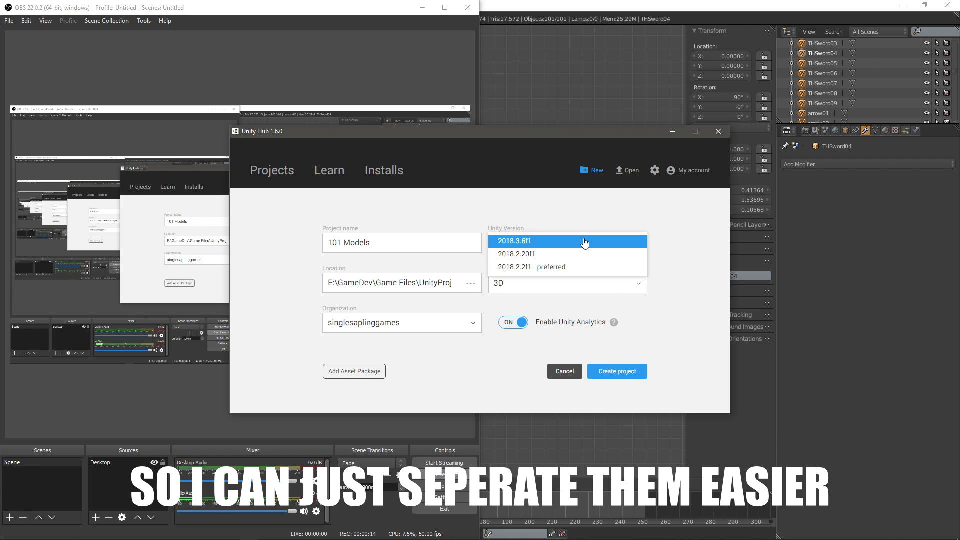
pyautogui.click(576, 242)
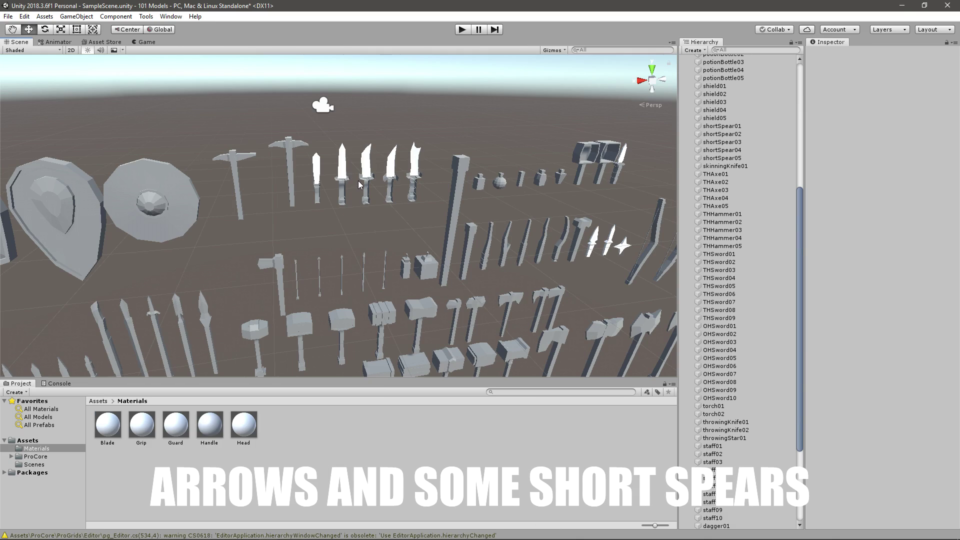
# Apply the Blade material to the tips of the five long spears in the Unity scene
pyautogui.moveTo(568, 242); pyautogui.dragTo(512, 190, button='right')
pyautogui.press('s')
pyautogui.press('w')
pyautogui.moveTo(245, 424)
pyautogui.mouseDown()
pyautogui.moveTo(340, 203)
pyautogui.moveTo(295, 349)
pyautogui.moveTo(232, 431)
pyautogui.mouseUp()
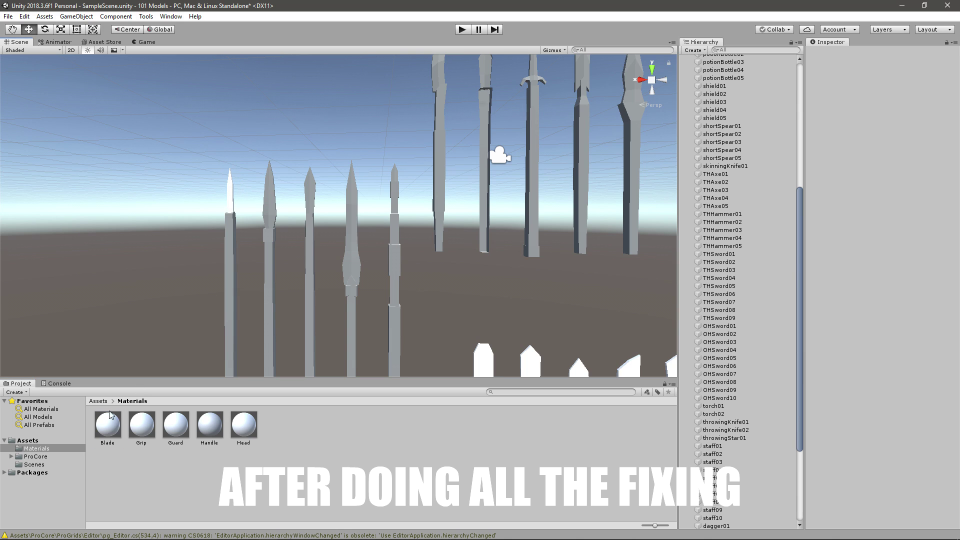
pyautogui.moveTo(282, 255); pyautogui.dragTo(312, 196)
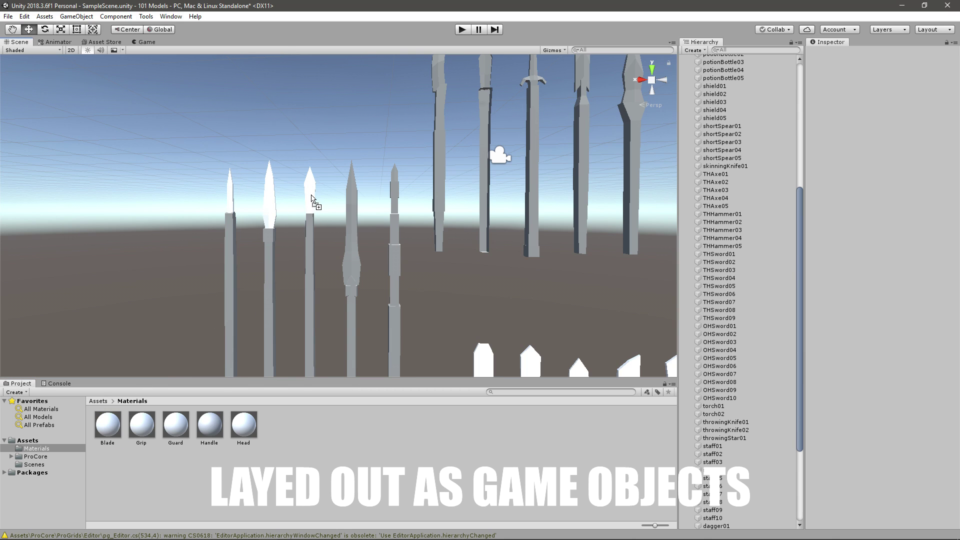
pyautogui.moveTo(111, 442); pyautogui.dragTo(396, 176)
pyautogui.moveTo(584, 162); pyautogui.dragTo(437, 213, button='middle')
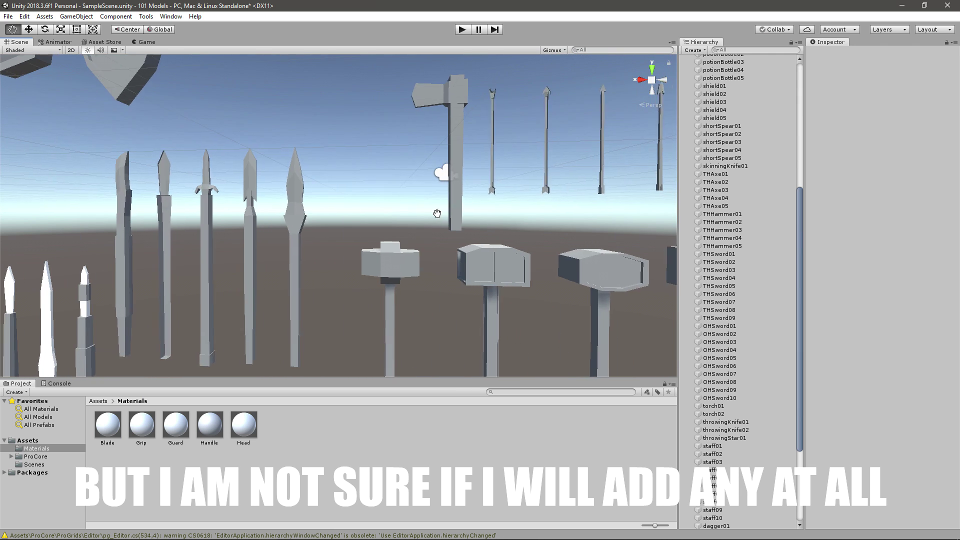
pyautogui.scroll(-3, 437, 213)
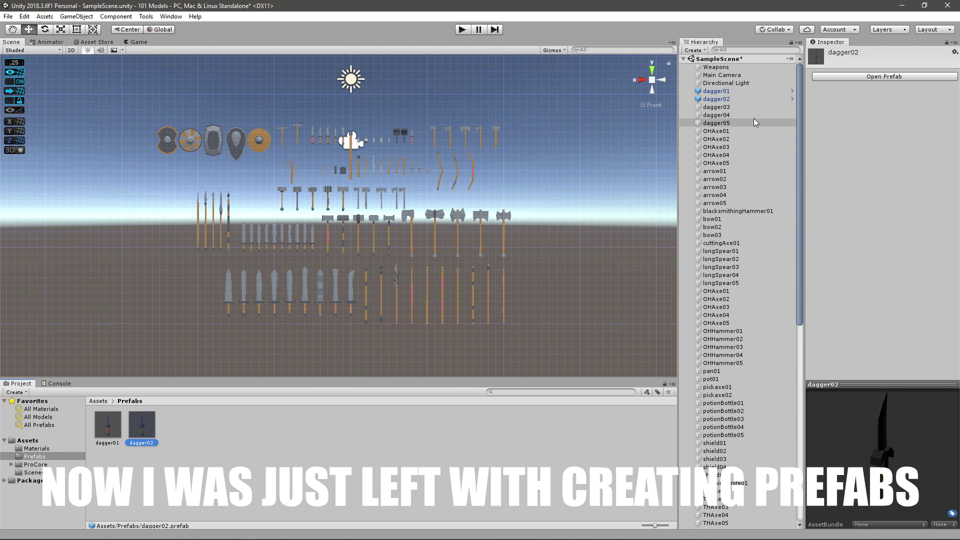
# Create prefabs from dagger03, dagger04 and dagger05 in the Prefabs folder
pyautogui.moveTo(716, 107); pyautogui.dragTo(735, 114)
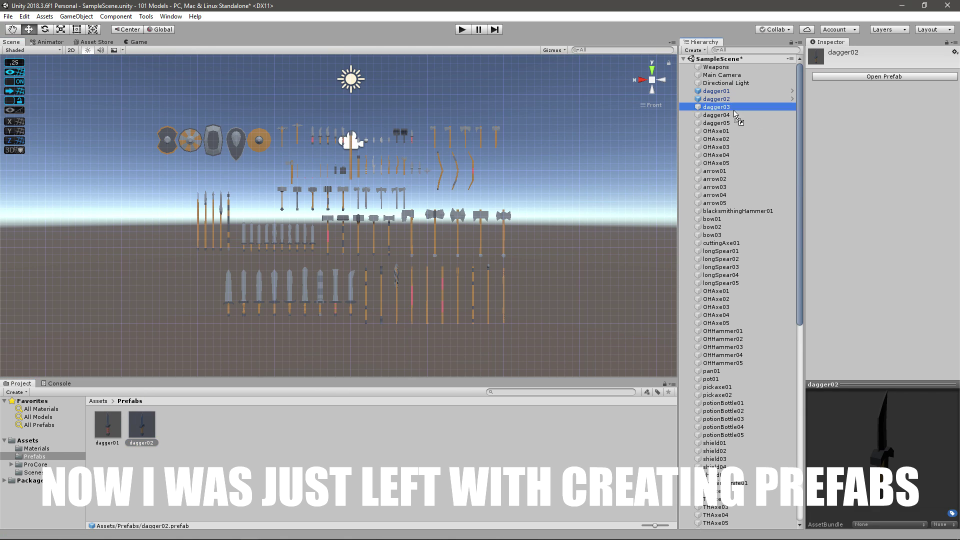
pyautogui.moveTo(493, 438); pyautogui.dragTo(494, 439)
pyautogui.moveTo(716, 115); pyautogui.dragTo(440, 425)
pyautogui.click(723, 124)
pyautogui.moveTo(509, 381); pyautogui.dragTo(506, 425)
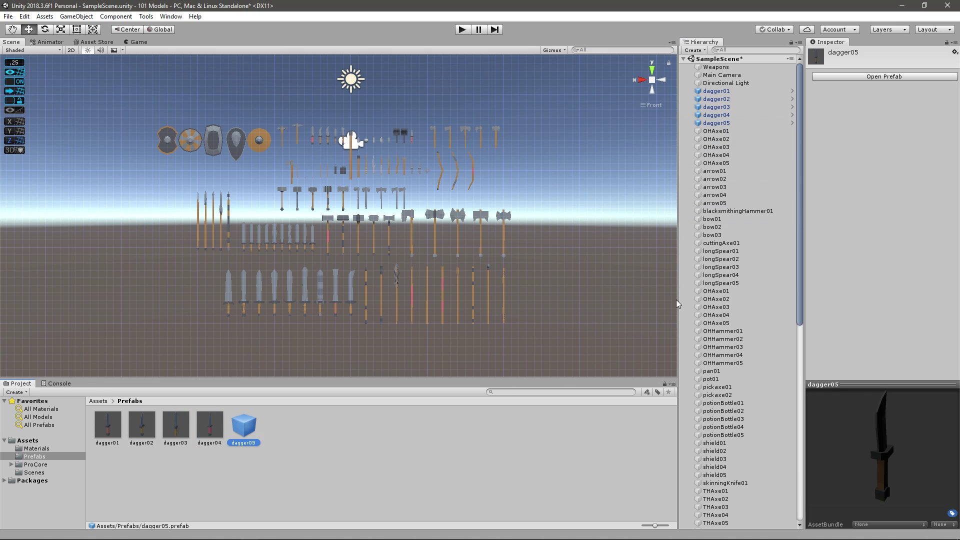
# Create prefabs from the first-listed OHAxe01, OHAxe02, OHAxe03 and OHAxe04 objects in the Prefabs folder
pyautogui.moveTo(602, 401); pyautogui.dragTo(575, 425)
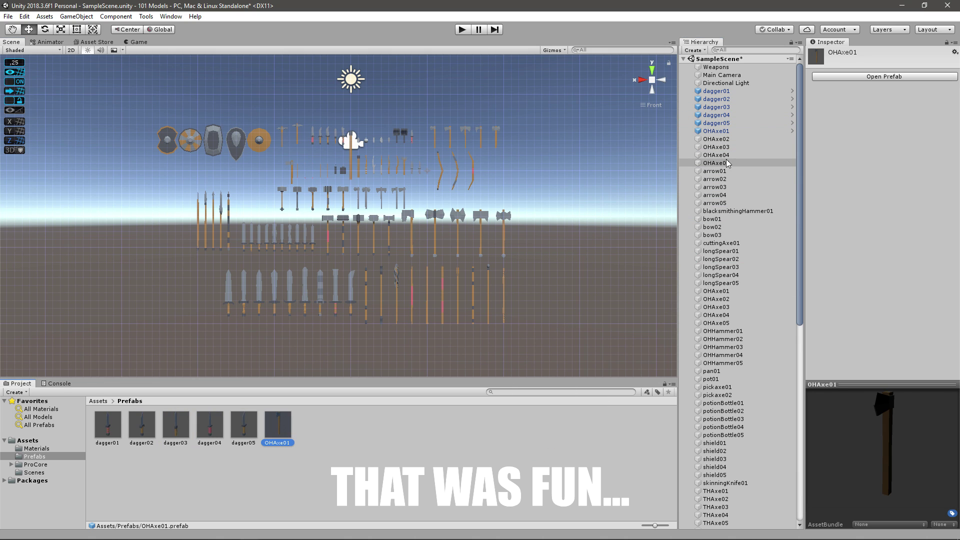
pyautogui.moveTo(724, 139); pyautogui.dragTo(311, 425)
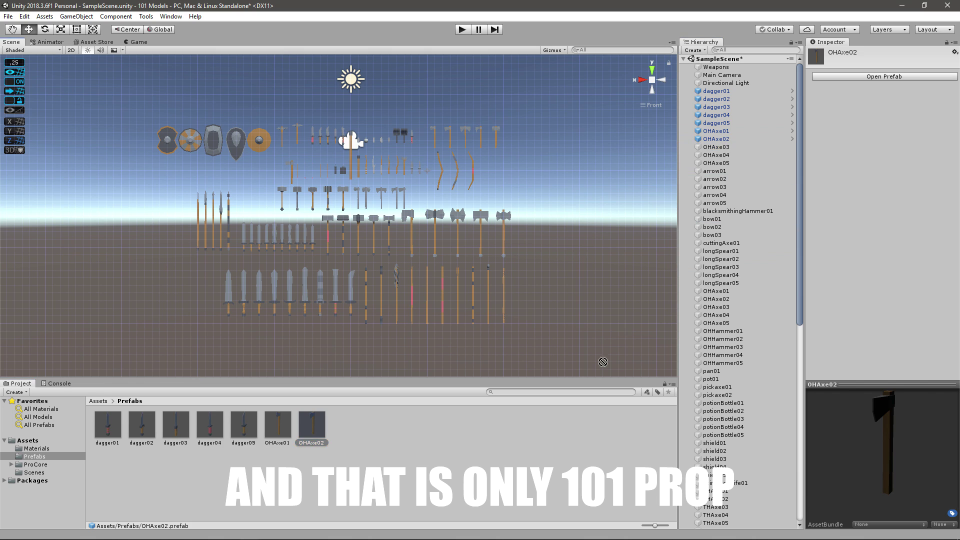
pyautogui.moveTo(603, 361); pyautogui.dragTo(569, 433)
pyautogui.moveTo(725, 155); pyautogui.dragTo(575, 430)
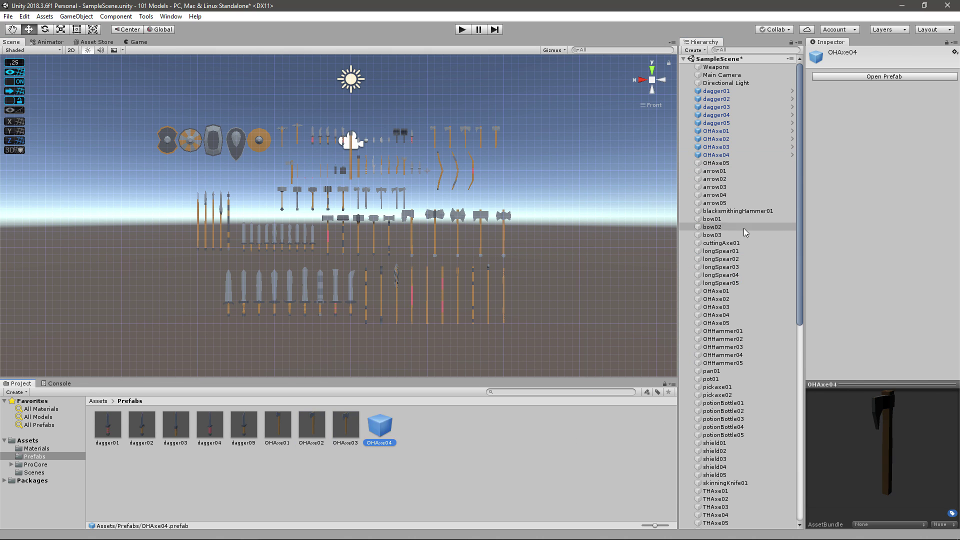
# Try to create prefabs from all objects between OHAxe05 and bow03 at once
pyautogui.click(715, 163)
pyautogui.keyDown('shift'); pyautogui.click(734, 235); pyautogui.keyUp('shift')
pyautogui.moveTo(724, 190); pyautogui.dragTo(551, 479)
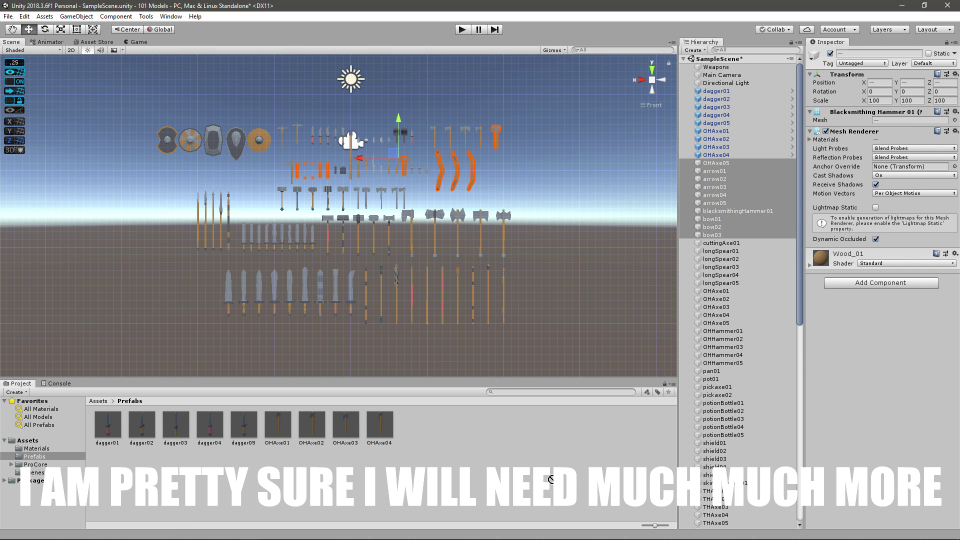
# Create individual prefabs from OHAxe05, arrow01 through arrow05 and blacksmithingHammer01 in the Prefabs folder
pyautogui.click(729, 163)
pyautogui.moveTo(729, 164); pyautogui.dragTo(591, 388)
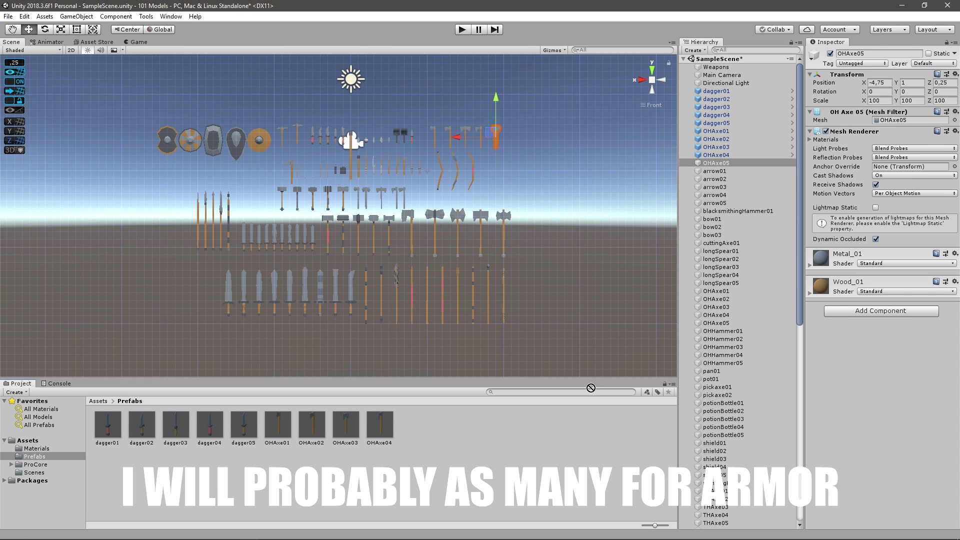
pyautogui.click(714, 171)
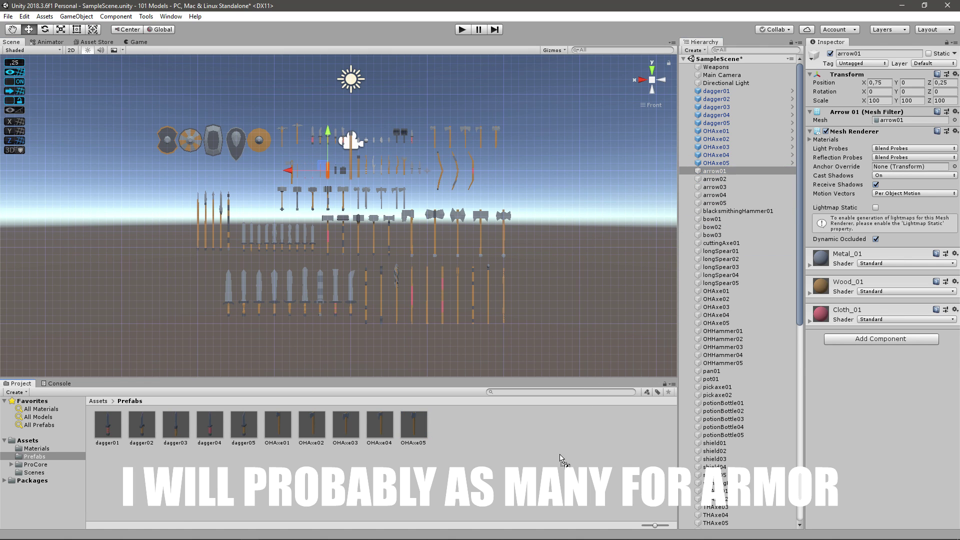
pyautogui.moveTo(564, 459); pyautogui.dragTo(563, 460)
pyautogui.moveTo(725, 179); pyautogui.dragTo(530, 430)
pyautogui.moveTo(725, 198); pyautogui.dragTo(572, 431)
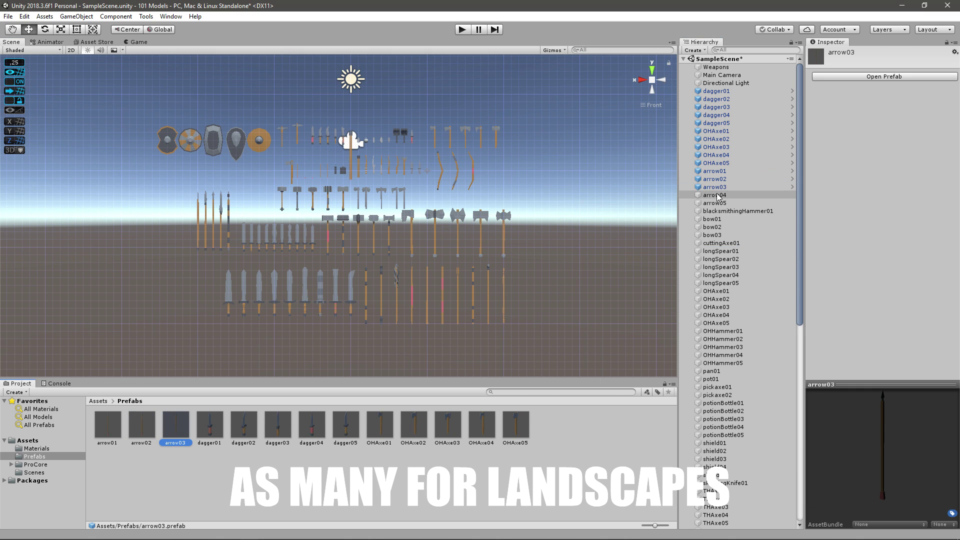
pyautogui.moveTo(720, 194); pyautogui.dragTo(625, 422)
pyautogui.moveTo(737, 211); pyautogui.dragTo(627, 422)
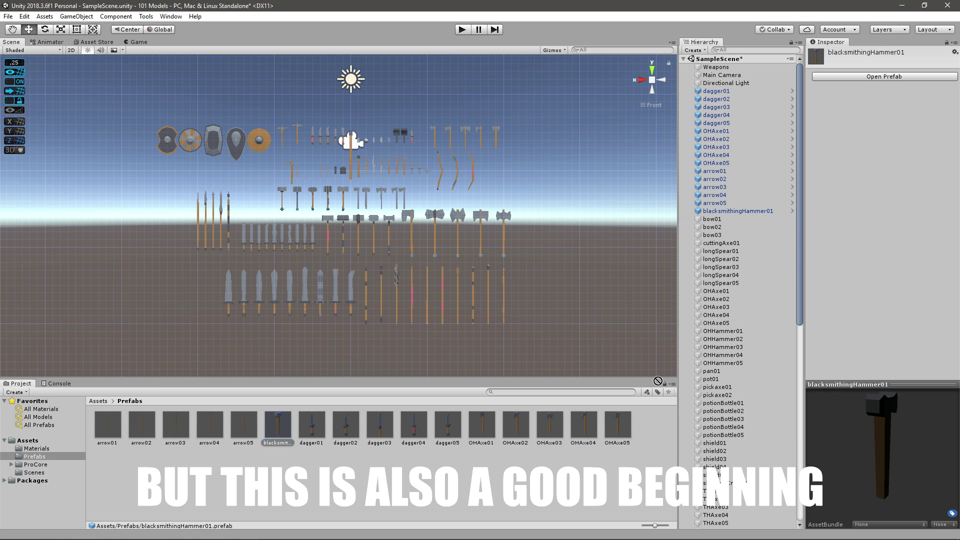
# Create prefabs from bow01, bow02 and bow03 in the Prefabs folder
pyautogui.click(733, 221)
pyautogui.moveTo(732, 222); pyautogui.dragTo(630, 450)
pyautogui.moveTo(713, 259); pyautogui.dragTo(629, 450)
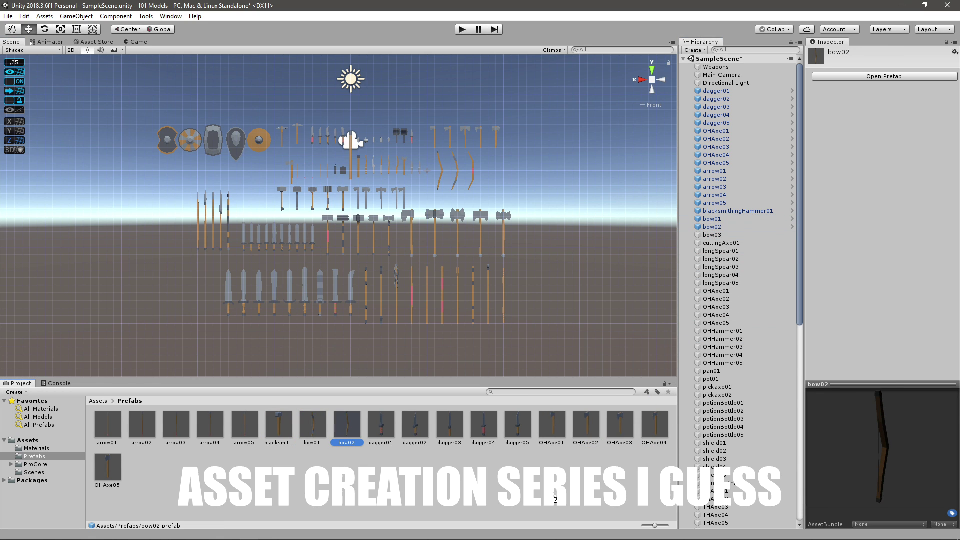
# Create prefabs from longSpear01 through longSpear05 and cuttingAxe01 in the Prefabs folder
pyautogui.moveTo(730, 249); pyautogui.dragTo(610, 450)
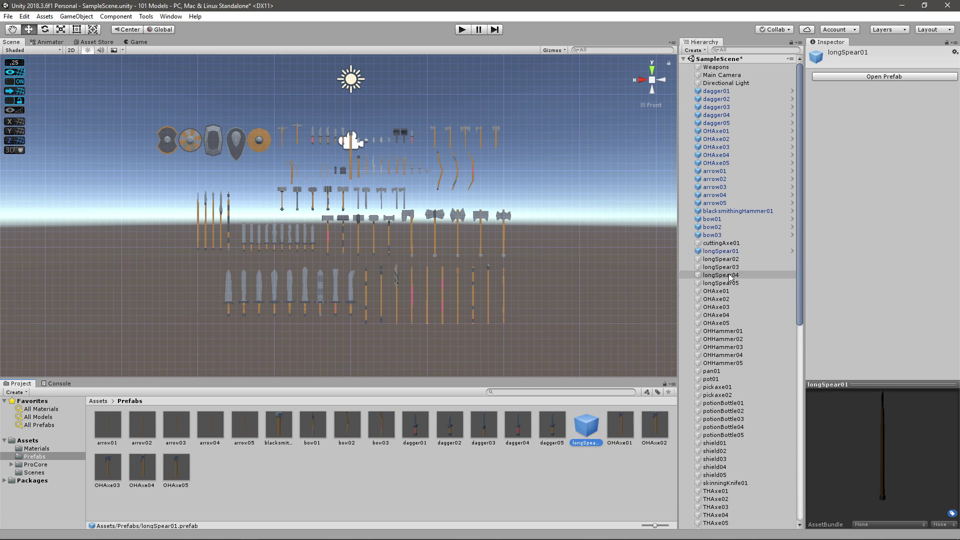
pyautogui.moveTo(721, 259); pyautogui.dragTo(620, 447)
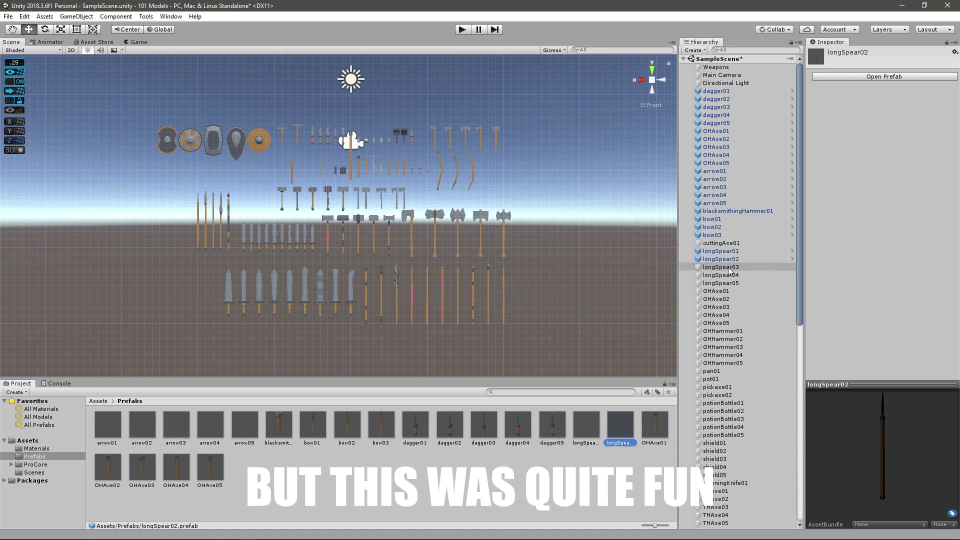
pyautogui.moveTo(734, 274); pyautogui.dragTo(108, 467)
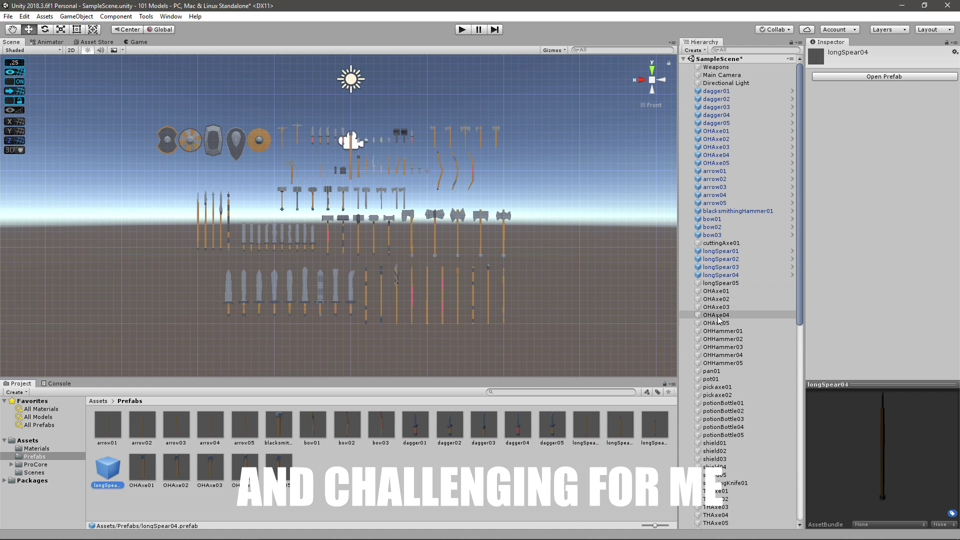
pyautogui.moveTo(733, 243); pyautogui.dragTo(540, 483)
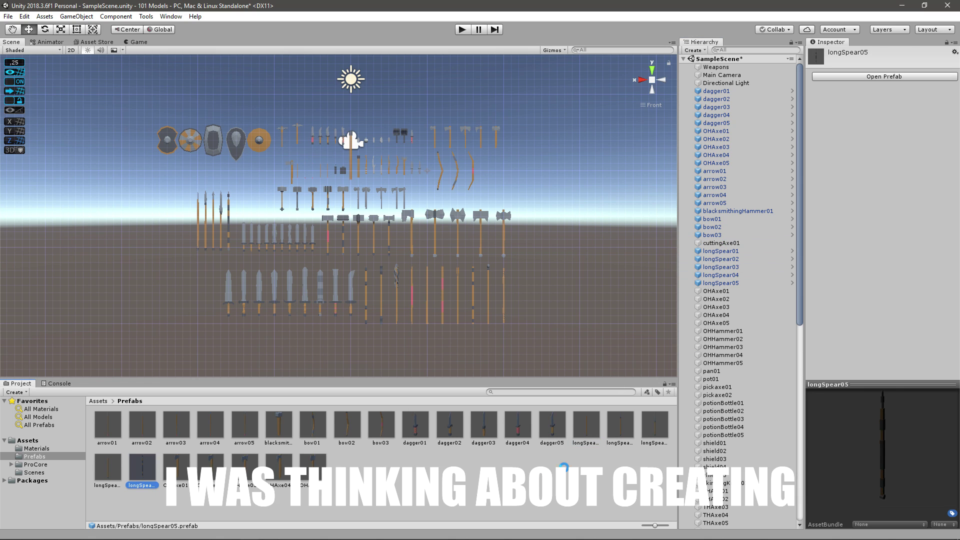
# Create prefabs from the second set of objects named OHAxe01 through OHAxe05 and from OHHammer01
pyautogui.moveTo(725, 291); pyautogui.dragTo(575, 462)
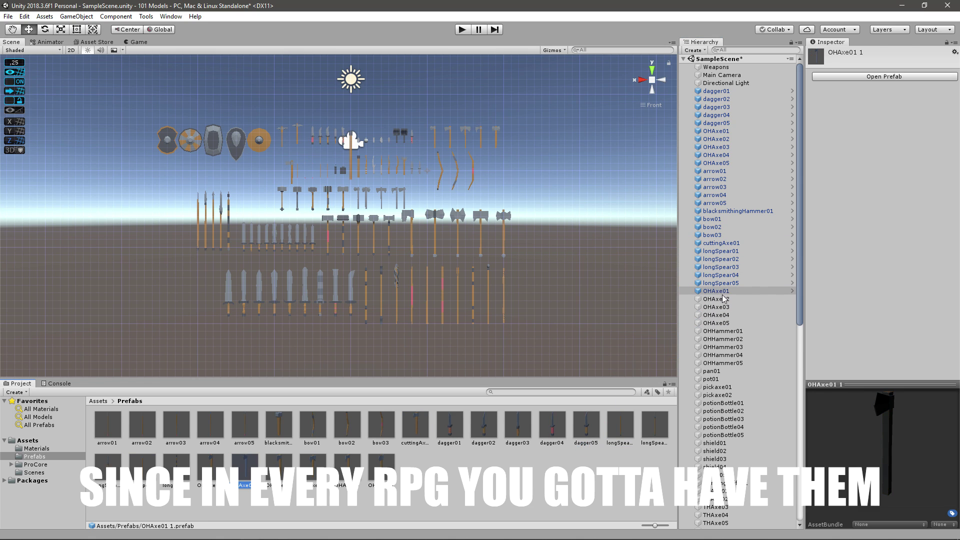
pyautogui.moveTo(722, 299); pyautogui.dragTo(553, 481)
pyautogui.moveTo(722, 307); pyautogui.dragTo(635, 433)
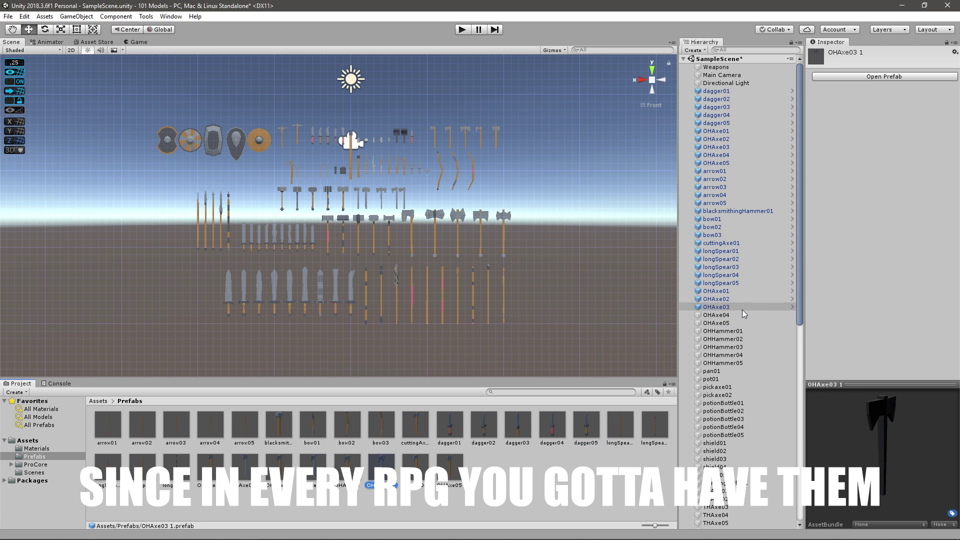
pyautogui.moveTo(741, 313); pyautogui.dragTo(646, 470)
pyautogui.moveTo(732, 339); pyautogui.dragTo(732, 341)
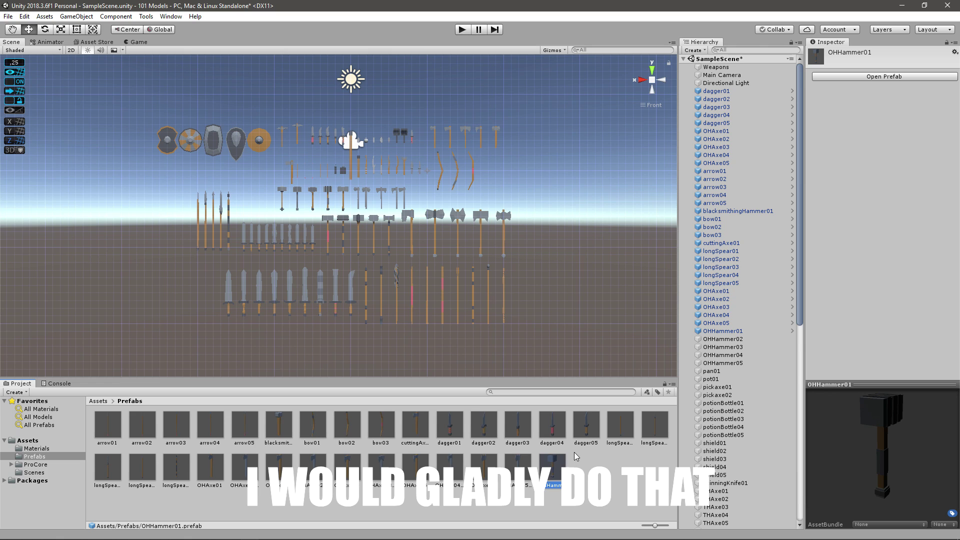
# Compare the duplicate-named axe prefabs OHAxe05 1 and OHAxe03 1, open the OHAxe03 prefab for inspection and return to the scene
pyautogui.click(529, 481)
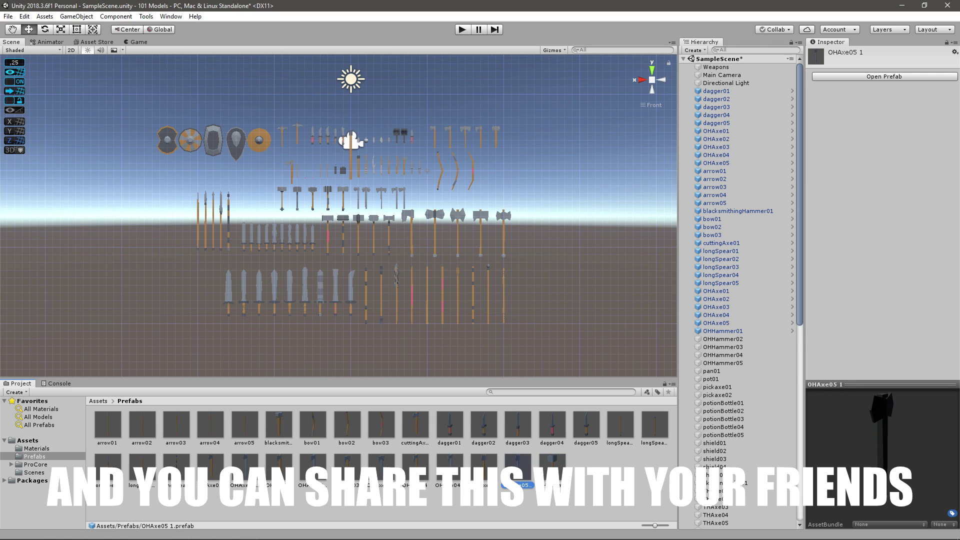
pyautogui.click(381, 469)
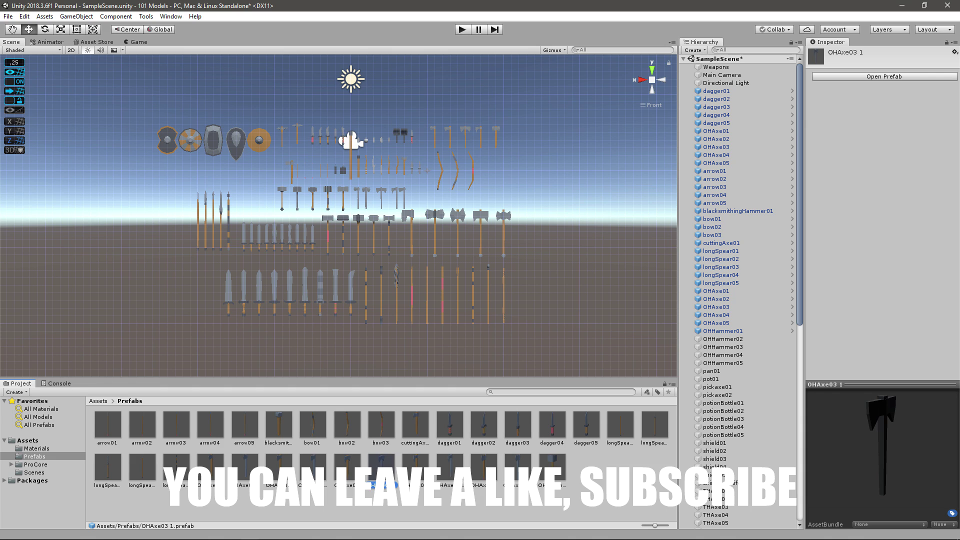
pyautogui.click(348, 467)
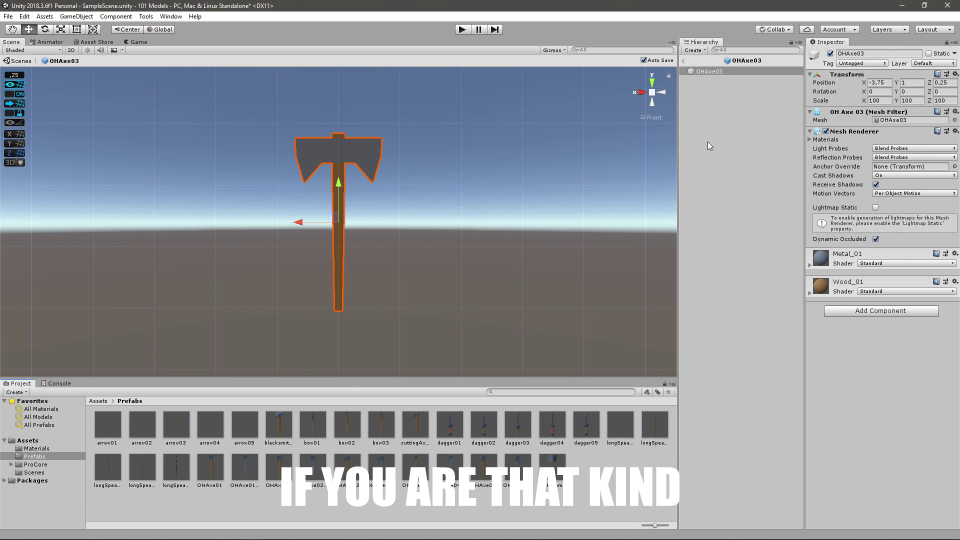
pyautogui.click(683, 60)
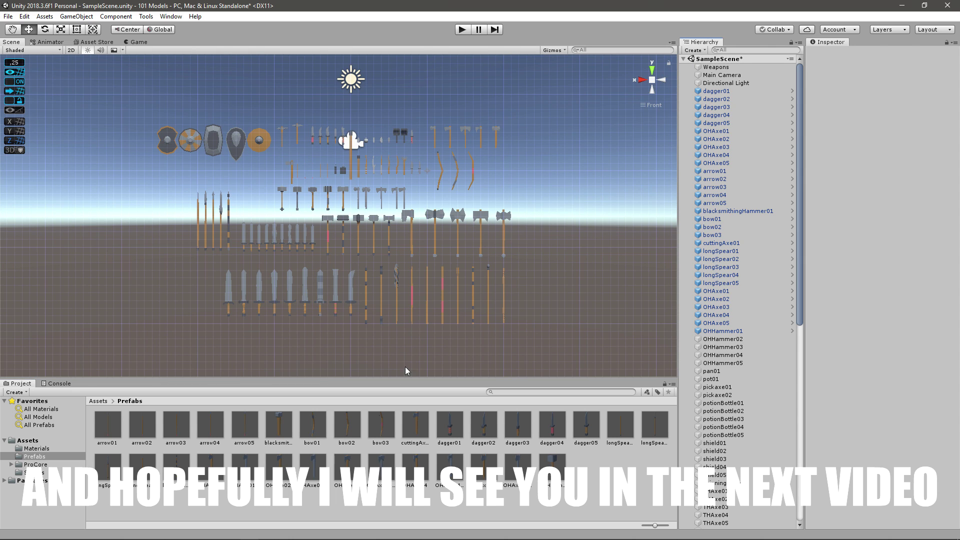